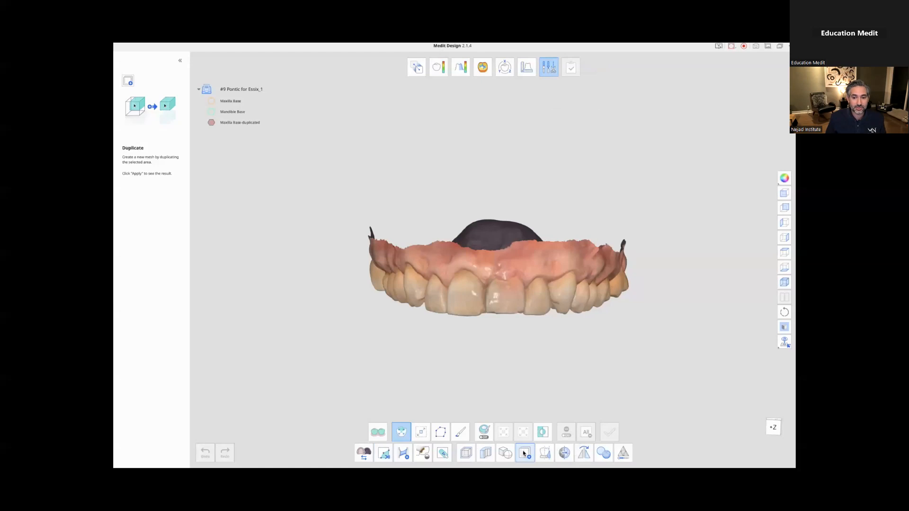
- Select tooth #9 on the duplicated maxilla with Smart Teeth Selection and duplicate the selected area as a new mesh
click(400, 430)
click(506, 297)
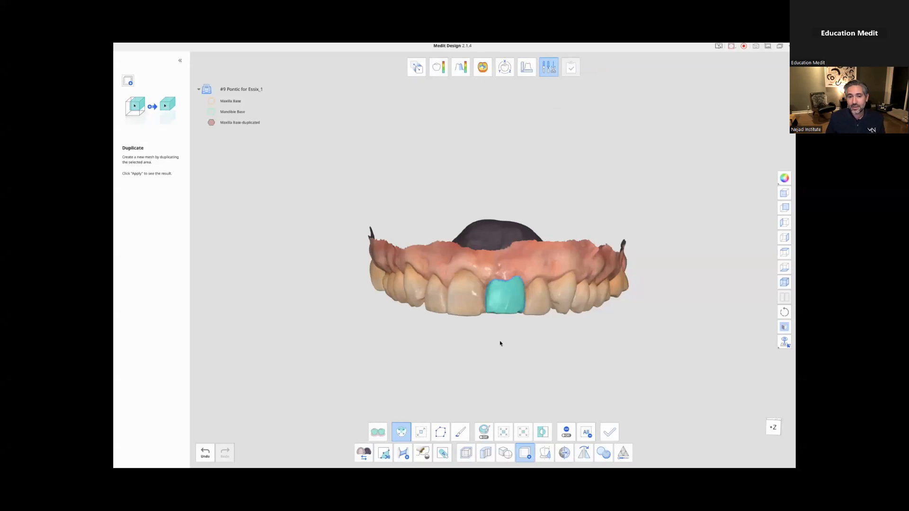
right_drag(500, 365, 509, 212)
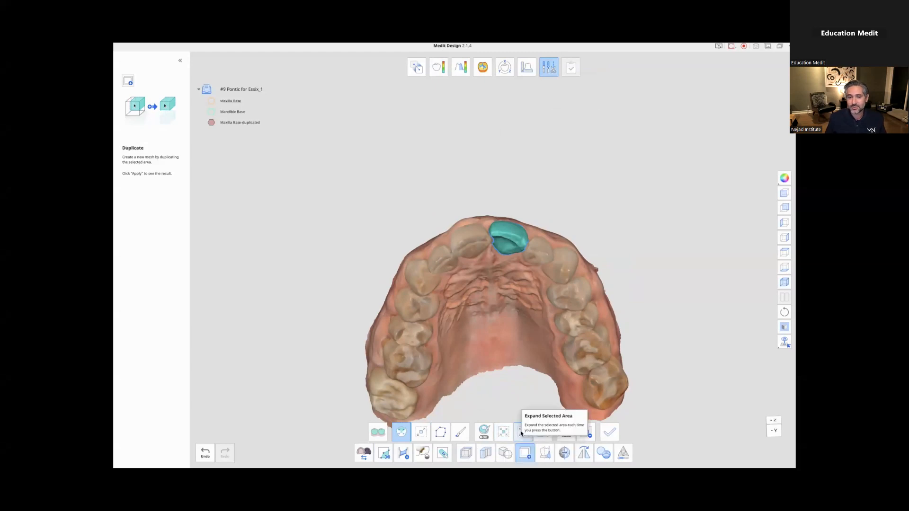
right_drag(519, 229, 511, 371)
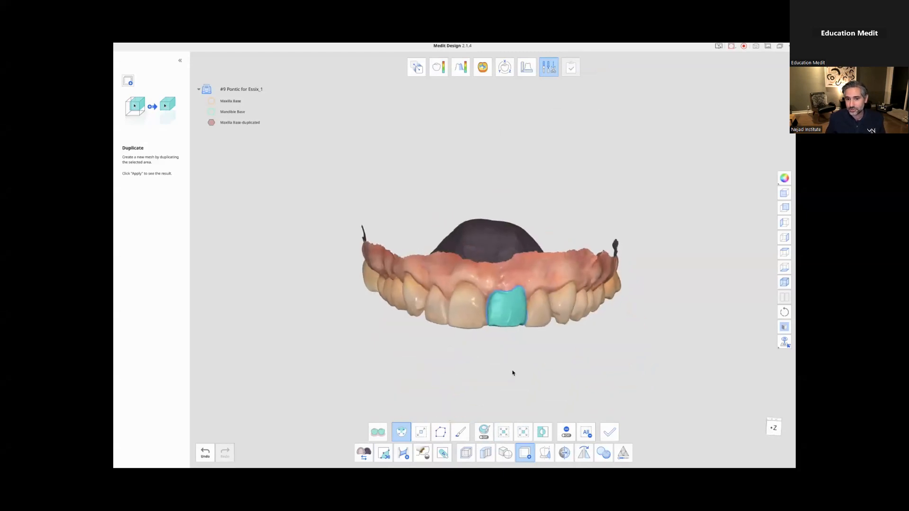
click(609, 433)
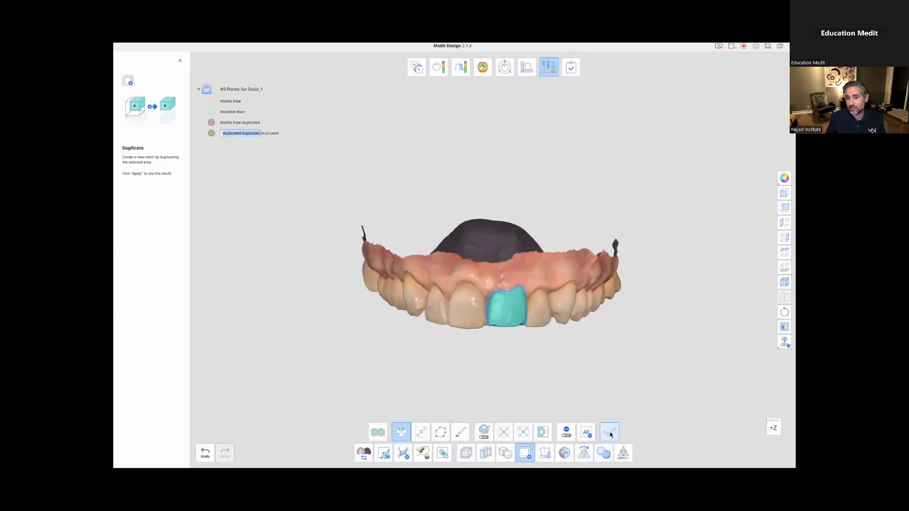
- Rename the new tooth mesh "#9 Cloned" and toggle the duplicated maxilla's visibility to check the copy
right_click(255, 135)
click(266, 169)
text(#9 Clone)
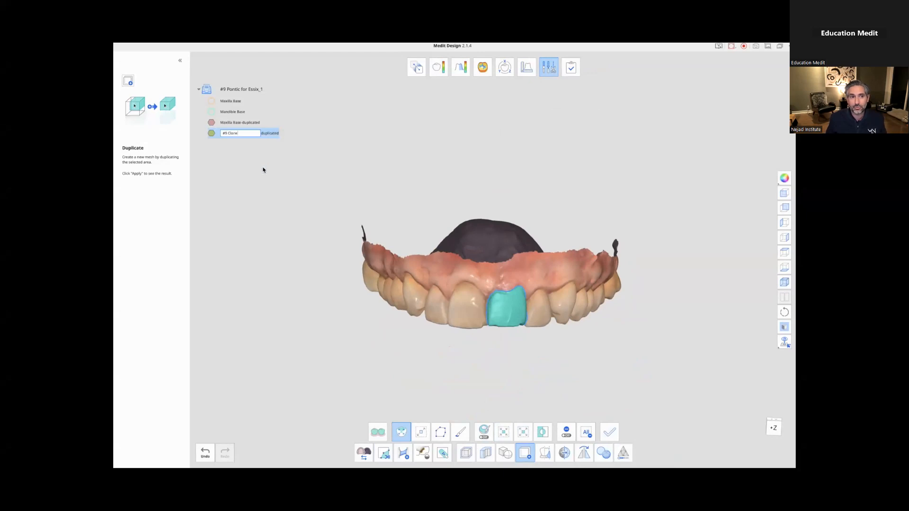
key(Return)
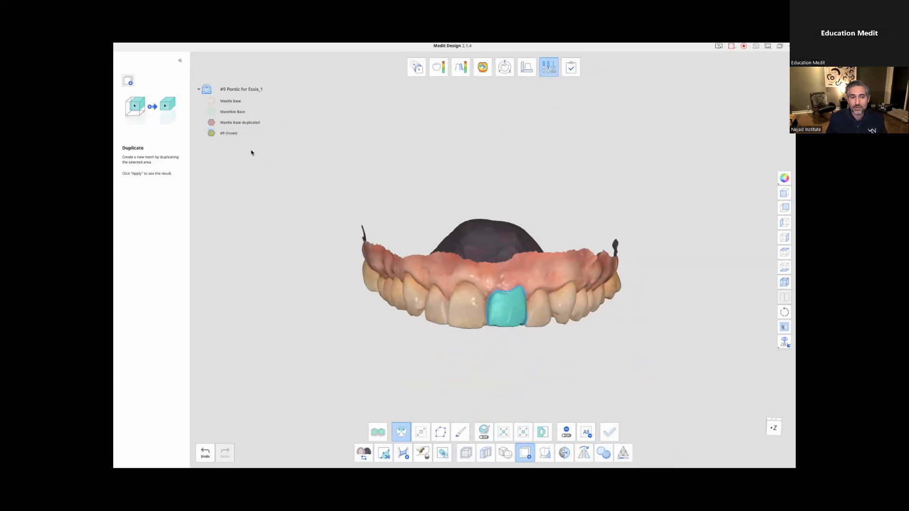
click(211, 123)
click(212, 123)
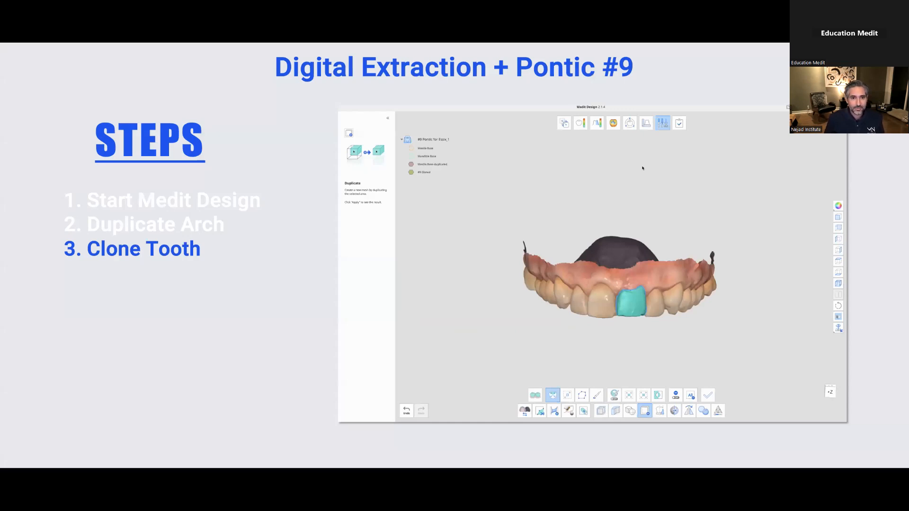
key(Right)
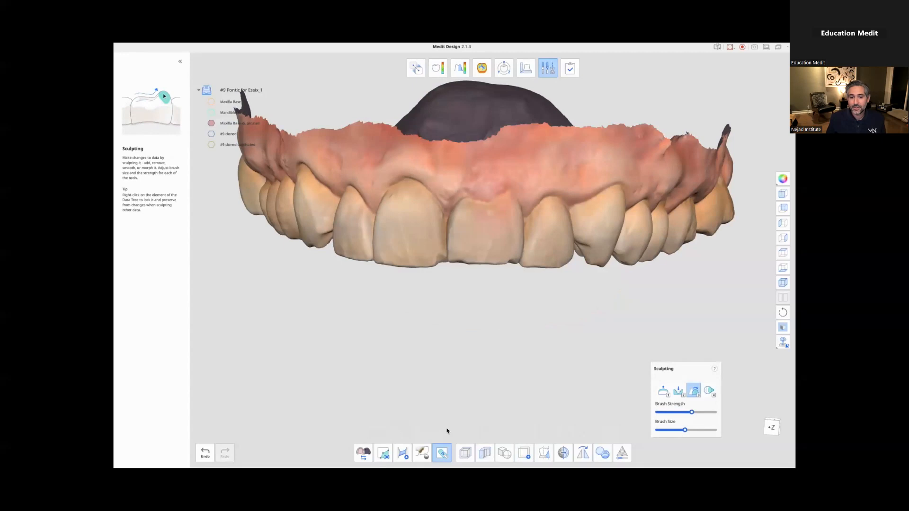
- With the Trimming Tool, select tooth #9 on the duplicated maxilla using Smart Teeth Selection and expand the selected area
click(383, 453)
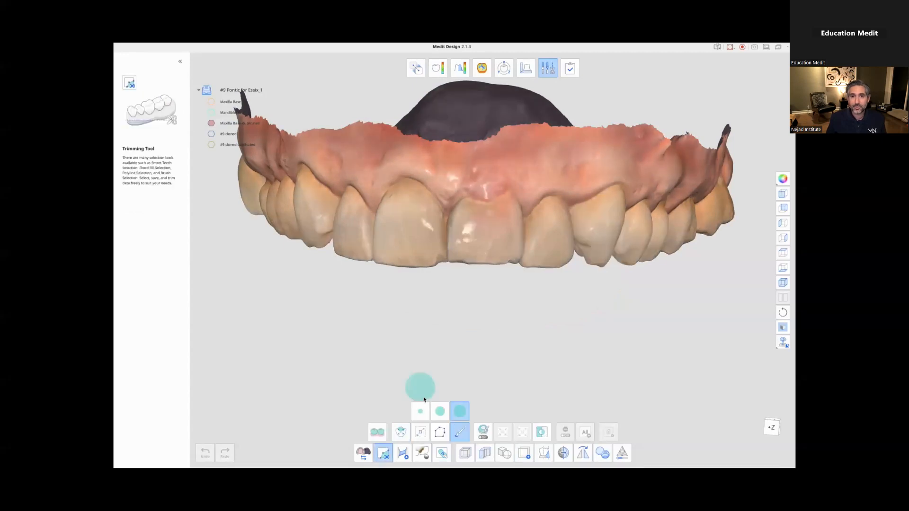
click(400, 430)
click(482, 246)
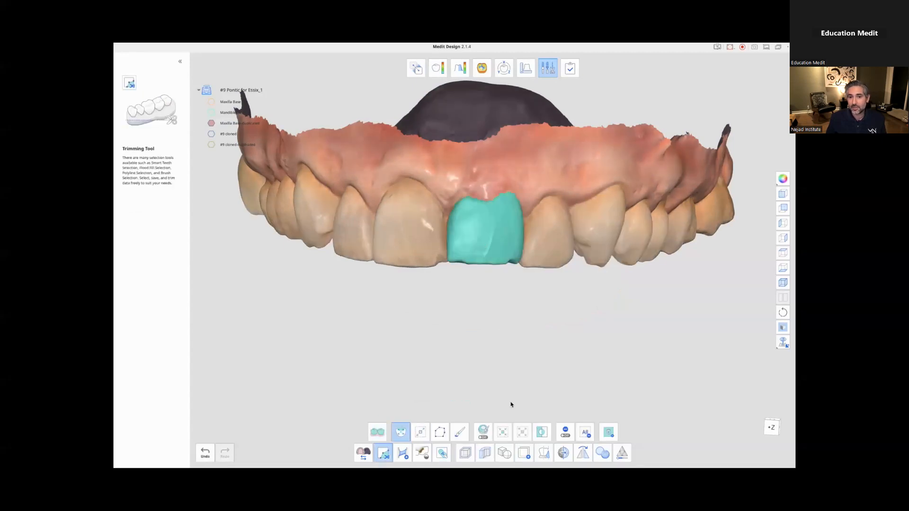
click(523, 431)
mouse_move(497, 364)
right_down()
mouse_move(507, 137)
mouse_move(503, 378)
right_up()
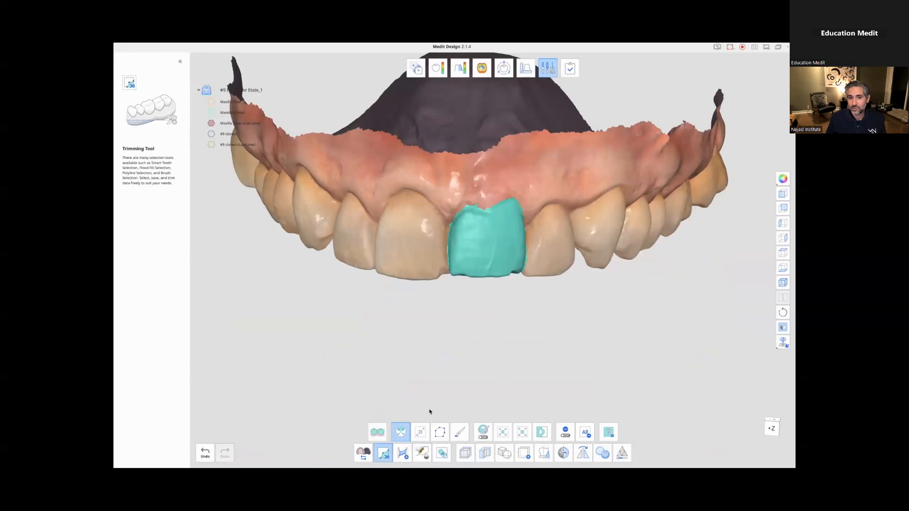
- Brush the remaining gingival margin of tooth #9 into the selection and delete the selected area
click(460, 432)
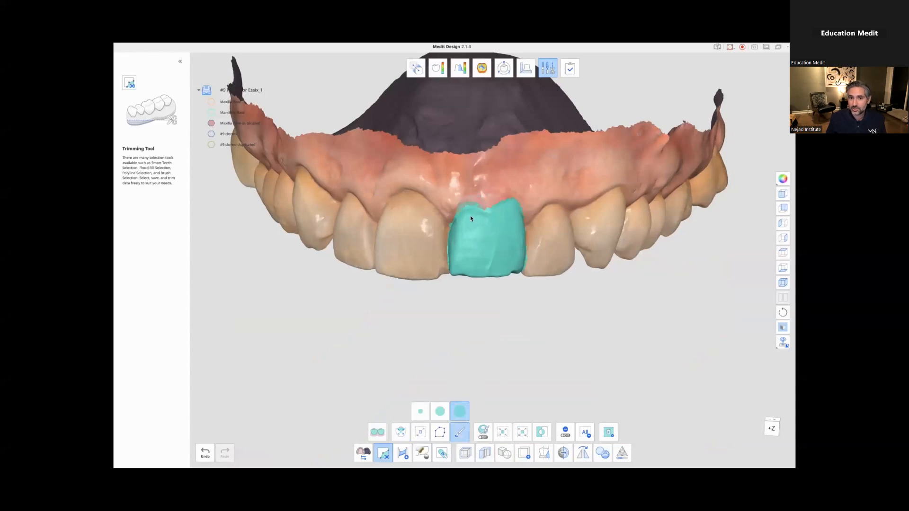
drag(495, 213, 501, 211)
right_drag(509, 343, 503, 296)
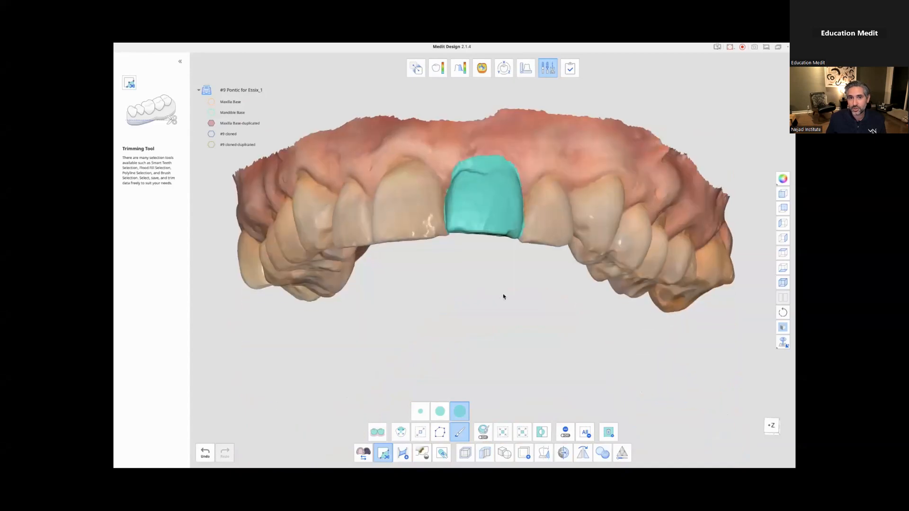
click(607, 432)
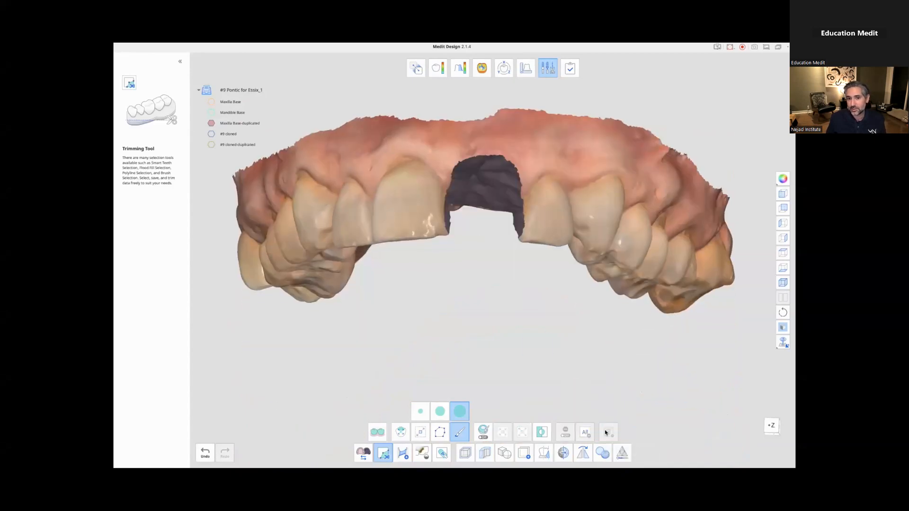
- Inspect the extraction opening against the cloned tooth by toggling the visibility of the clone and the duplicated maxilla
mouse_move(467, 341)
right_down()
mouse_move(459, 339)
mouse_move(438, 211)
mouse_move(331, 280)
mouse_move(296, 345)
mouse_move(319, 381)
mouse_move(442, 379)
mouse_move(484, 242)
mouse_move(478, 179)
mouse_move(487, 284)
mouse_move(471, 133)
mouse_move(448, 321)
mouse_move(434, 308)
right_up()
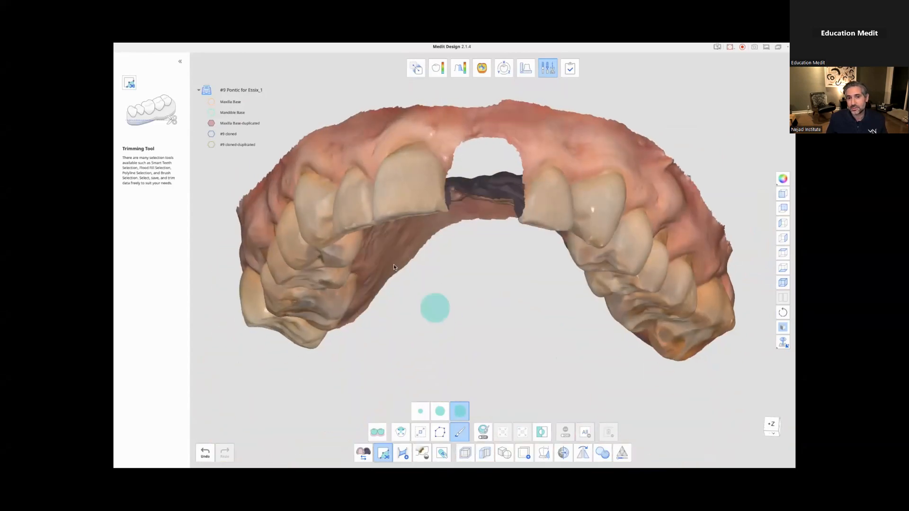
click(211, 145)
right_drag(499, 276, 479, 325)
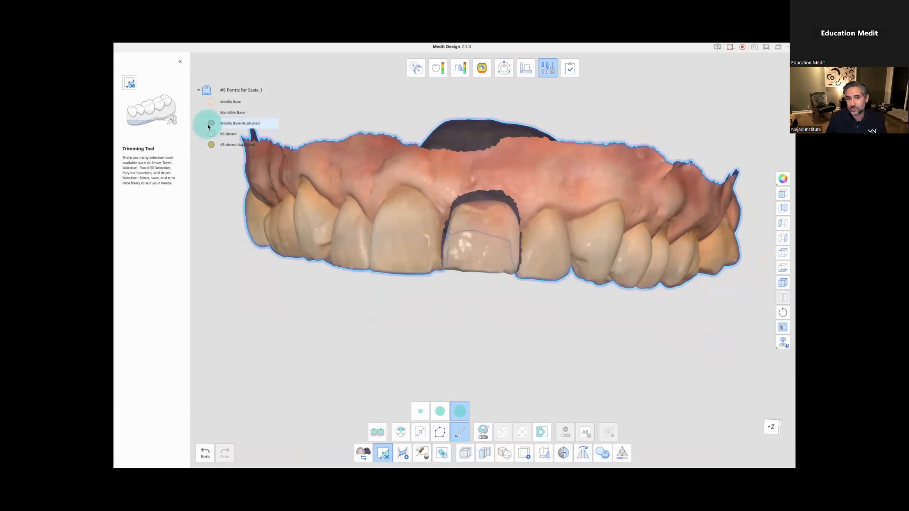
click(209, 125)
click(233, 147)
click(209, 123)
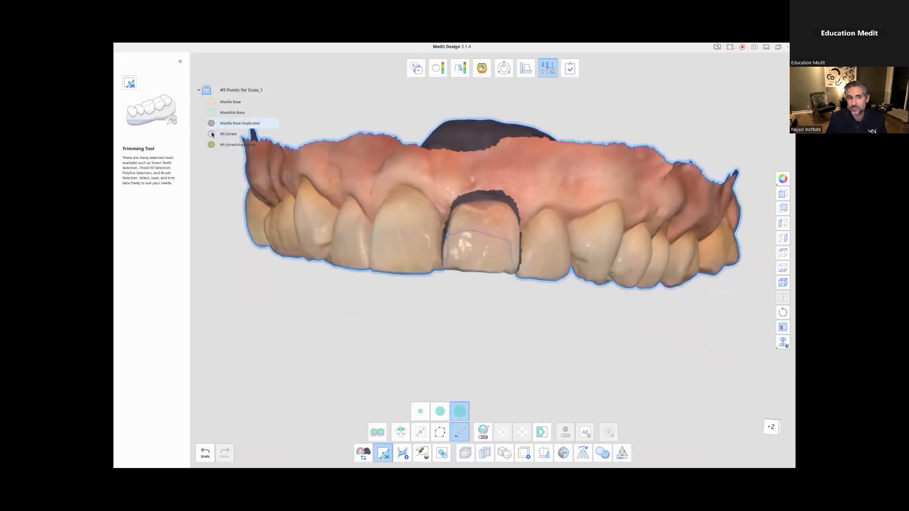
click(211, 145)
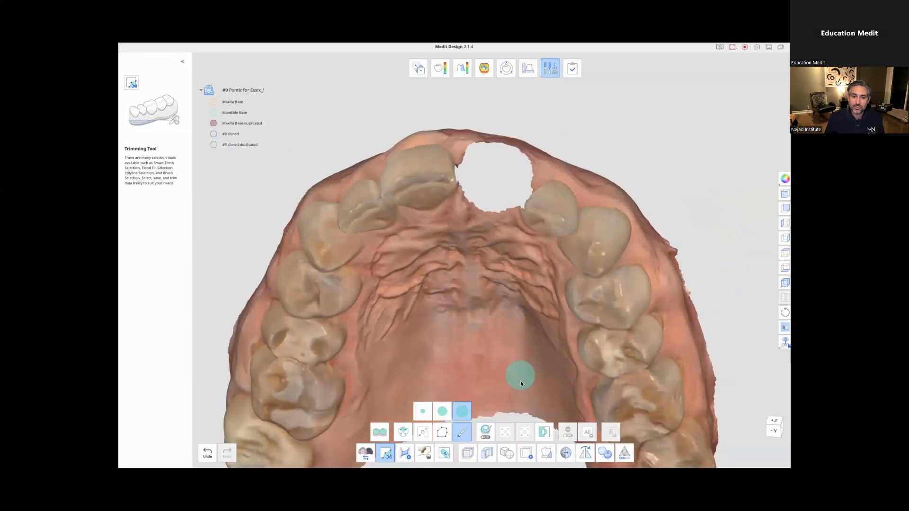
- Build several bridges from the facial to the palatal edge across the tooth #9 opening
click(404, 453)
click(496, 143)
click(491, 208)
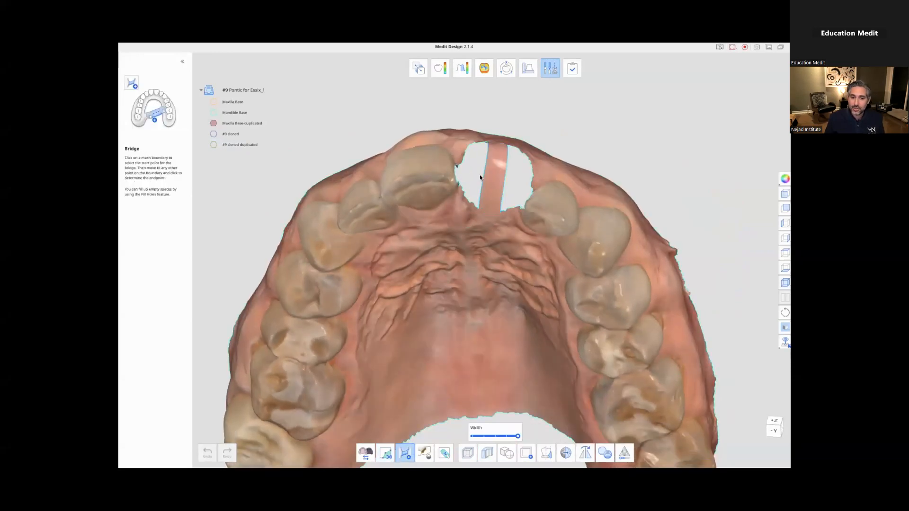
click(476, 144)
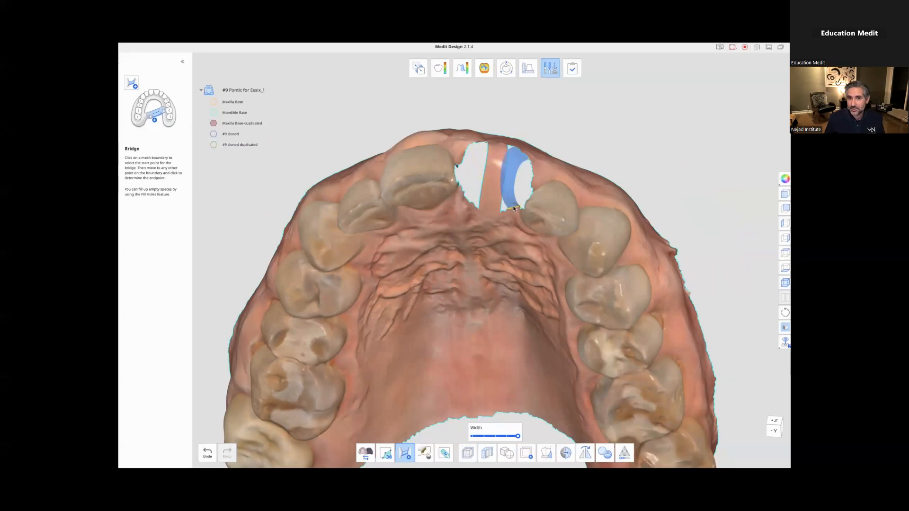
click(497, 211)
right_drag(629, 121, 582, 113)
click(424, 191)
click(435, 213)
- Fill the gaps between the bridges using Fill Holes with the maximum hole perimeter lowered to about 156 mm
click(425, 453)
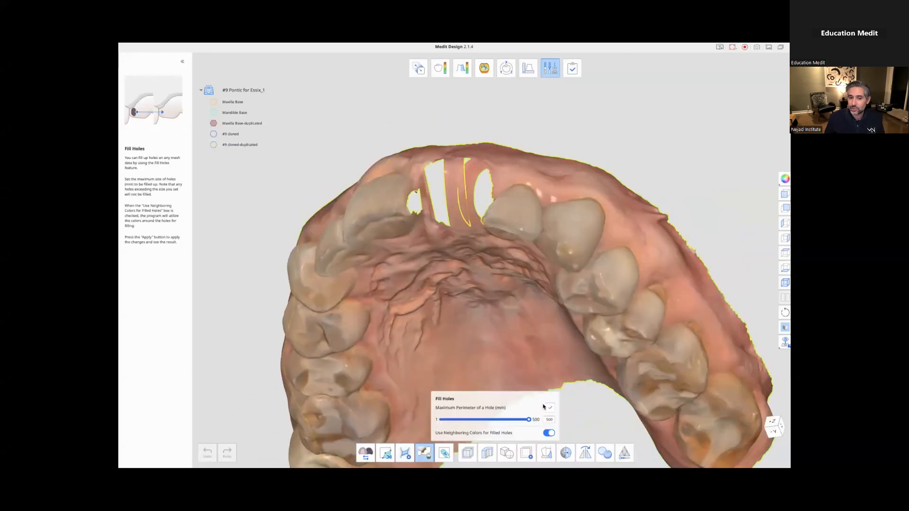
drag(528, 419, 468, 419)
click(550, 408)
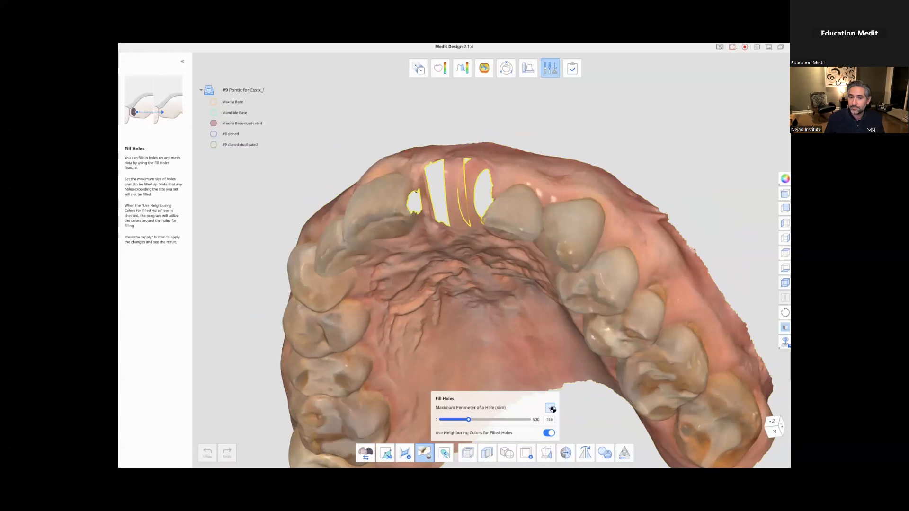
click(500, 274)
- Brush-select a narrow facial-to-palatal strip on the filled #9 ridge and trim it away
mouse_move(478, 222)
right_down()
mouse_move(382, 128)
mouse_move(404, 117)
mouse_move(409, 226)
mouse_move(416, 189)
right_up()
click(385, 453)
drag(505, 217, 497, 267)
mouse_move(504, 354)
right_down()
mouse_move(508, 232)
mouse_move(511, 251)
right_up()
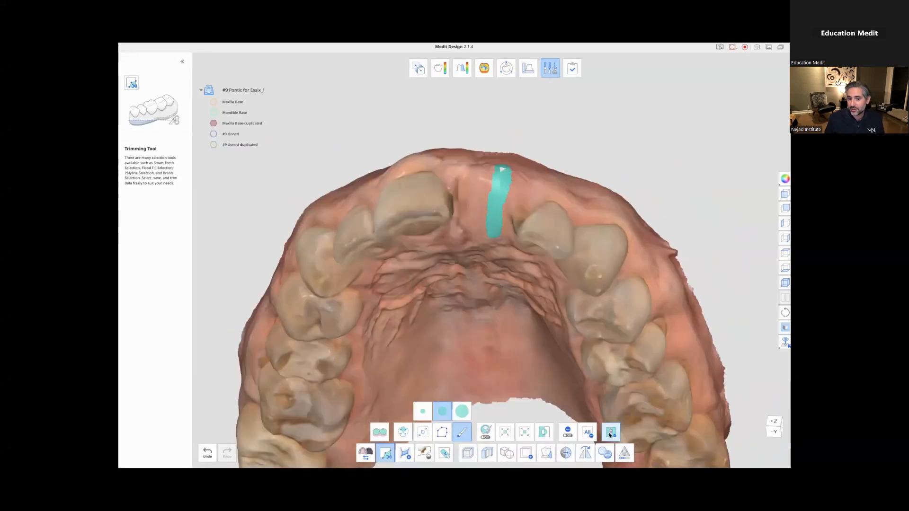
click(620, 435)
- Bridge the trimmed strip from side to side at three places along its length
click(405, 453)
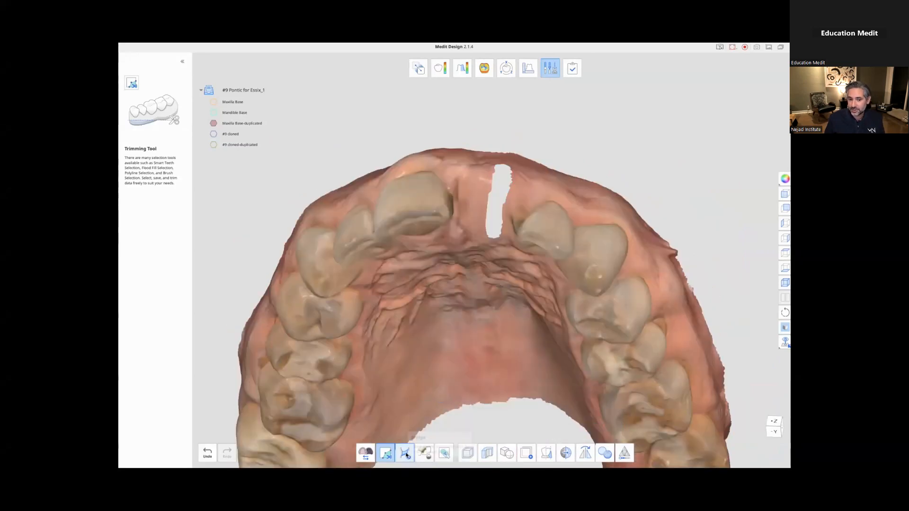
click(491, 197)
click(503, 196)
click(493, 178)
click(510, 181)
click(487, 223)
click(502, 221)
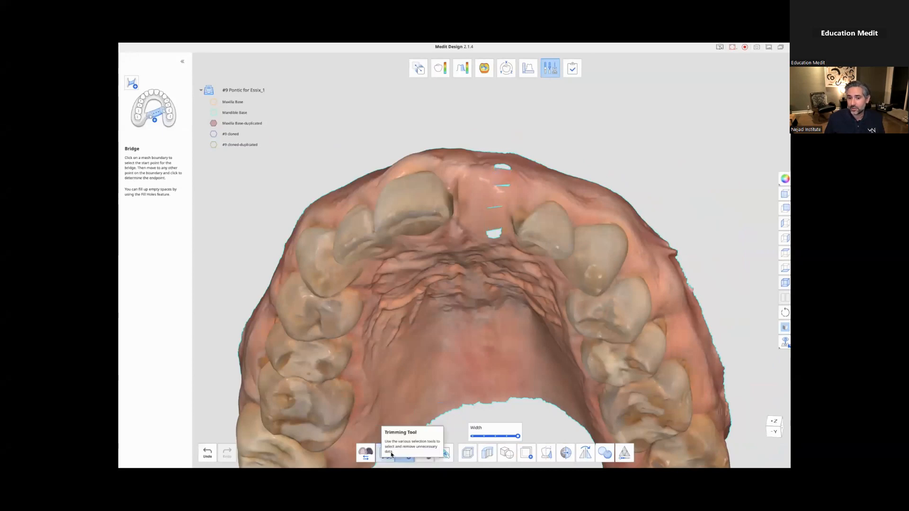
- Fill the small holes left between the three cross bridges on the ridge
click(424, 453)
click(551, 408)
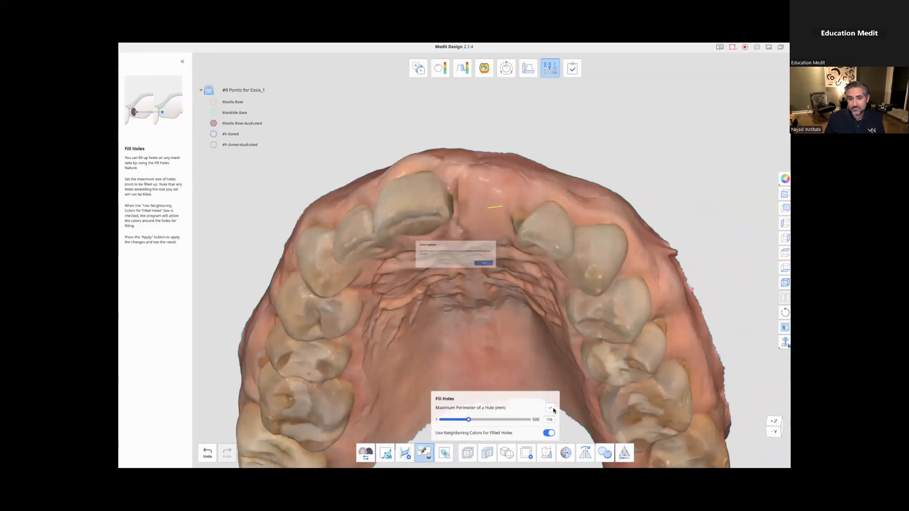
click(515, 271)
- Trim away the area around the leftover slit in the ridge and fill the resulting hole
click(385, 452)
drag(503, 218, 499, 225)
click(610, 431)
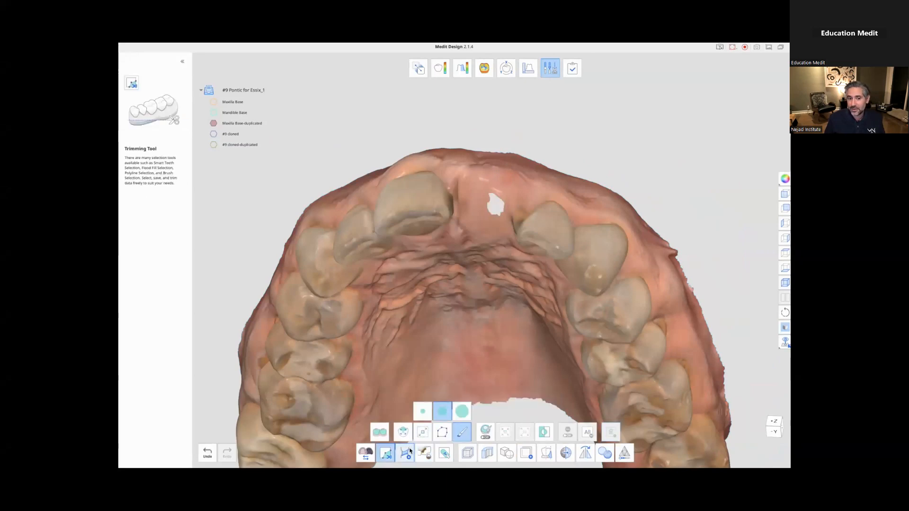
click(424, 452)
click(549, 408)
- Check the closed ridge from the front, briefly toggling the duplicated clone of tooth #9
mouse_move(540, 134)
right_down()
mouse_move(361, 278)
mouse_move(483, 214)
mouse_move(258, 152)
mouse_move(446, 198)
mouse_move(440, 204)
right_up()
click(214, 144)
click(214, 145)
mouse_move(402, 236)
right_down()
mouse_move(633, 284)
mouse_move(478, 306)
mouse_move(469, 293)
right_up()
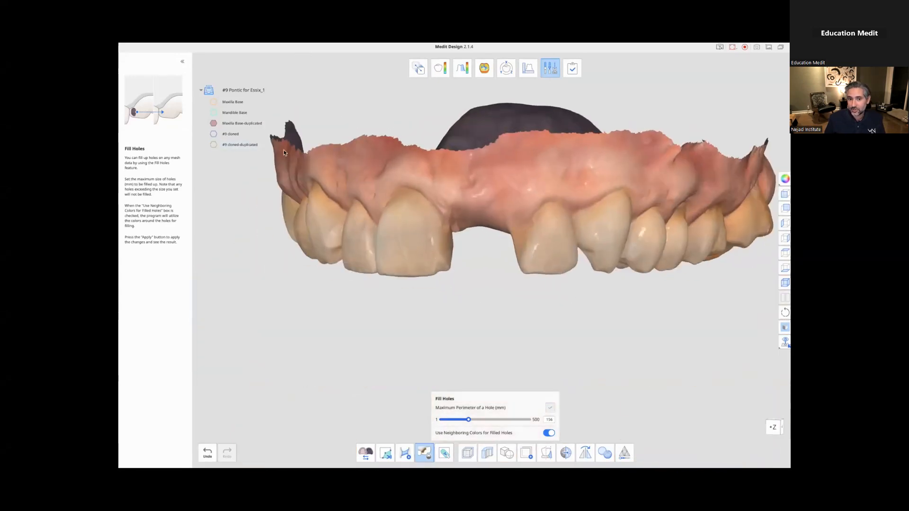
- Sculpt the closed #9 ridge, removing excess tissue near the neighbouring lateral incisor with the remove brush
click(444, 452)
mouse_move(426, 393)
right_down()
mouse_move(416, 383)
mouse_move(489, 165)
mouse_move(510, 430)
mouse_move(266, 300)
mouse_move(482, 255)
mouse_move(580, 163)
right_up()
click(494, 192)
scroll(563, 192, up, 4)
ctrl+scroll(633, 241, down, 2)
right_drag(633, 241, 597, 327)
drag(597, 327, 614, 315)
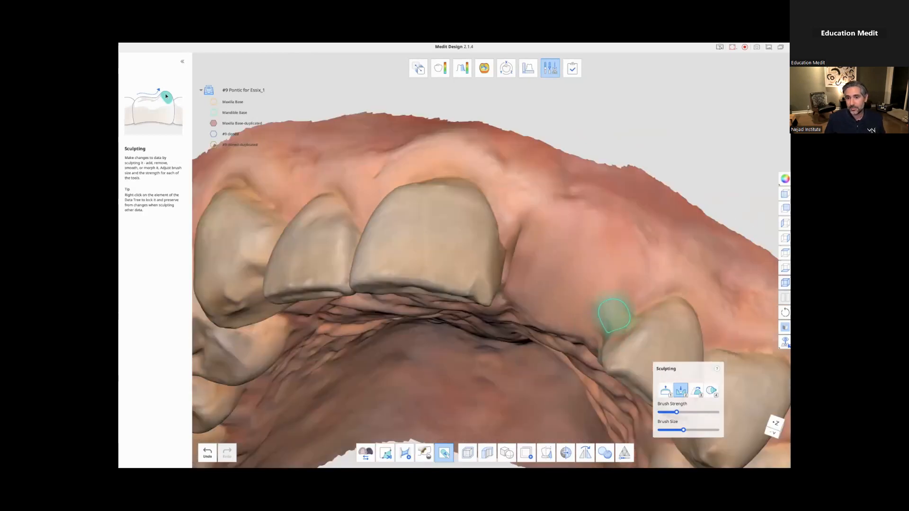
- Show the duplicated #9 clone over the ridge and lower its opacity to make it semi-transparent
mouse_move(720, 144)
right_down()
mouse_move(392, 201)
mouse_move(511, 227)
right_up()
click(213, 145)
click(213, 145)
right_drag(426, 434, 473, 374)
click(213, 144)
mouse_move(257, 145)
drag(247, 144, 235, 144)
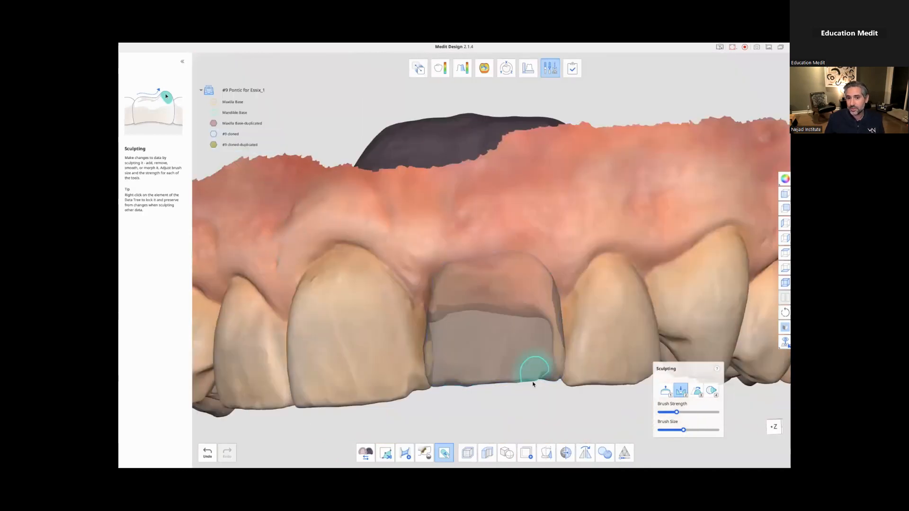
- Hide the duplicated #9 clone and smooth the surface of the closed ridge with the sculpting Smooth brush
right_drag(533, 384, 544, 340)
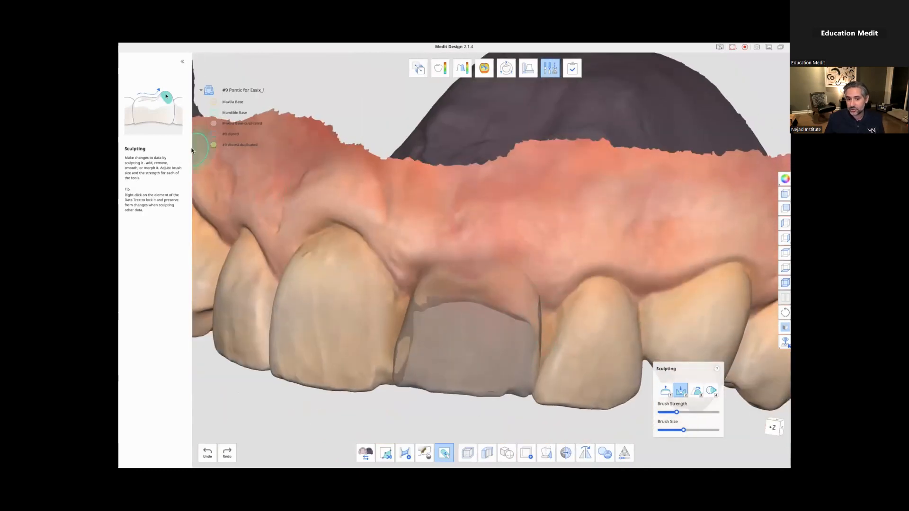
click(213, 144)
right_drag(495, 328, 511, 357)
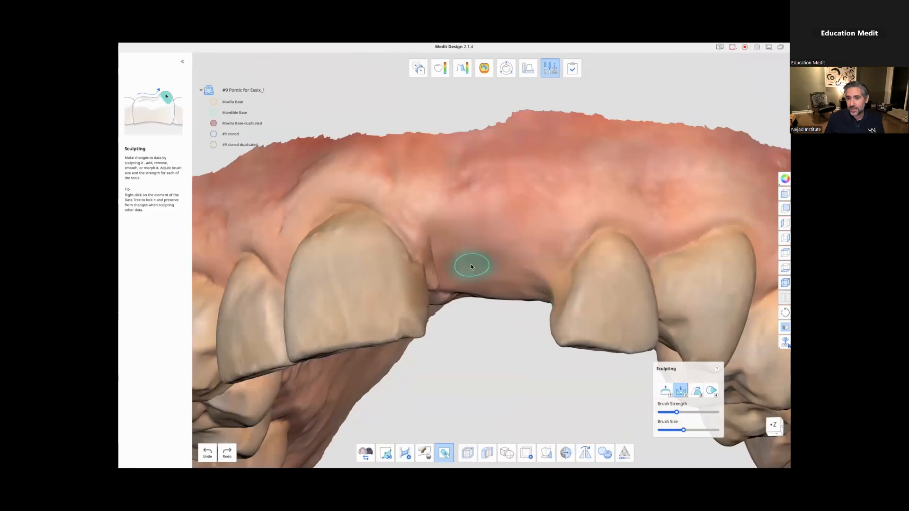
right_drag(471, 267, 422, 192)
key(3)
right_drag(359, 118, 495, 222)
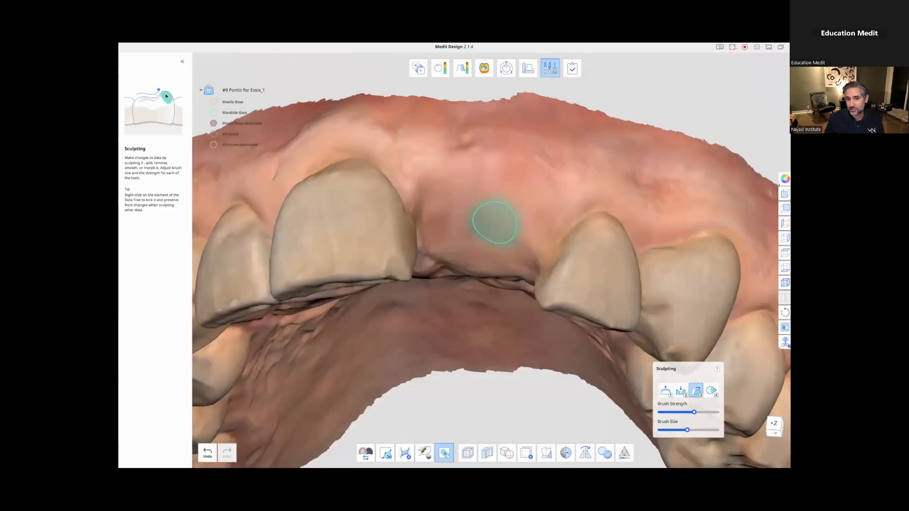
- Show the duplicated #9 clone again in place over the finished ridge within the full arch
mouse_move(504, 427)
right_down()
mouse_move(446, 221)
mouse_move(535, 452)
mouse_move(532, 426)
right_up()
right_drag(450, 247, 449, 274)
click(214, 145)
scroll(544, 279, down, 3)
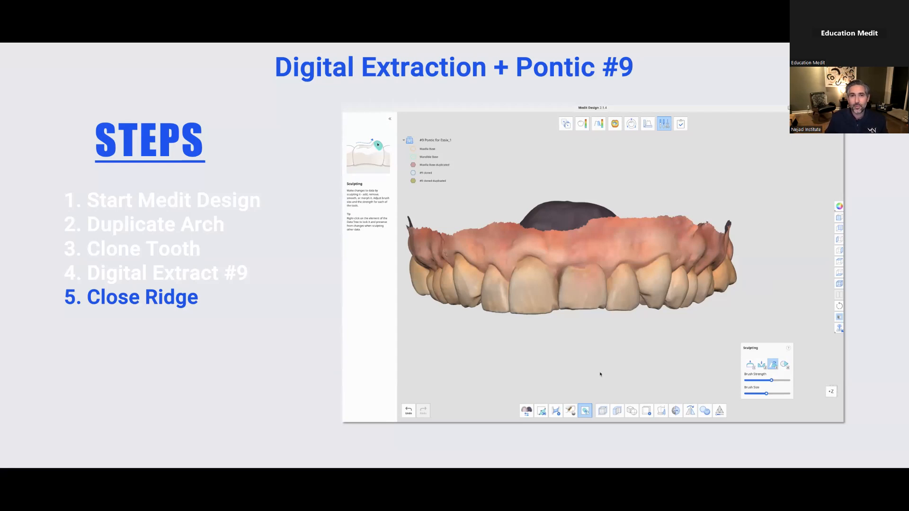
key(Right)
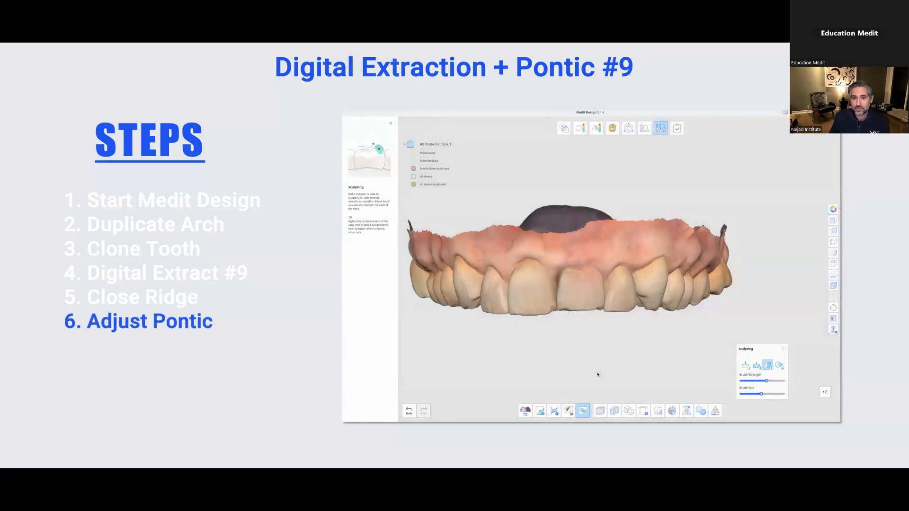
key(Right)
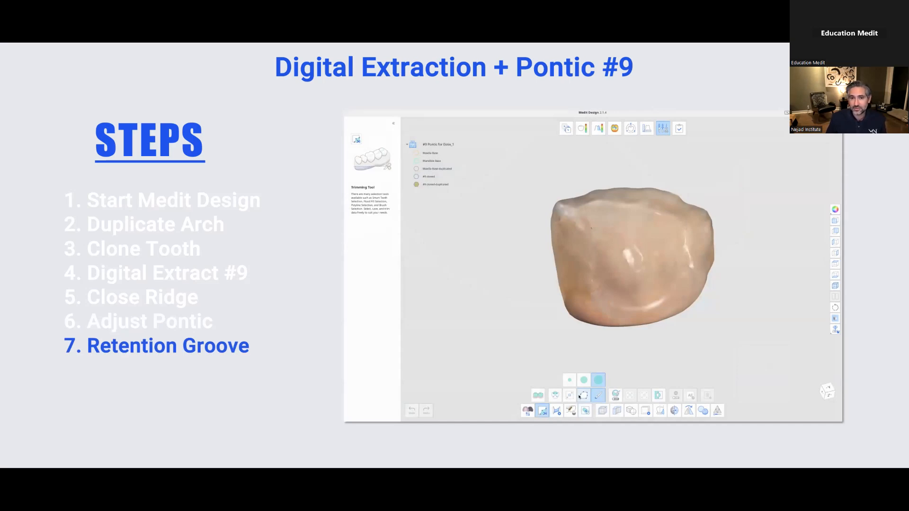
- Select a narrow horizontal band across the lingual surface of the duplicated #9 clone with a polyline selection for duplication
click(583, 395)
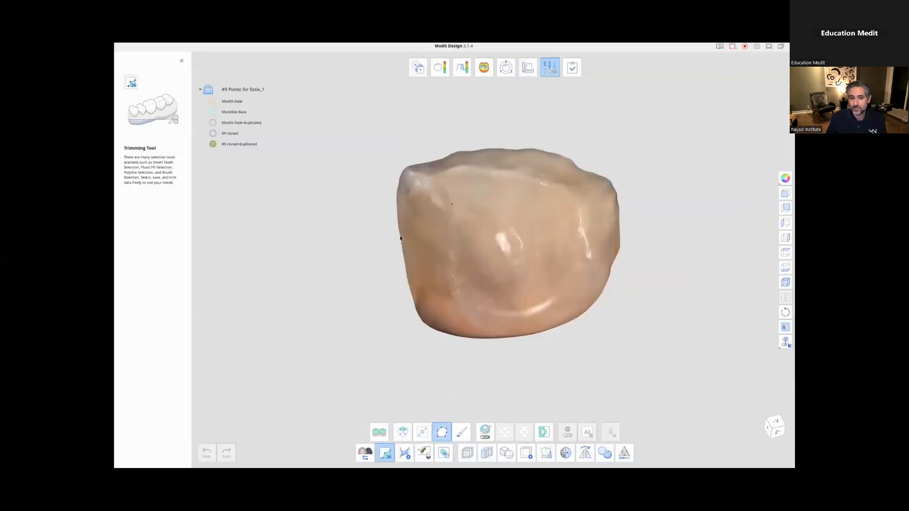
click(526, 452)
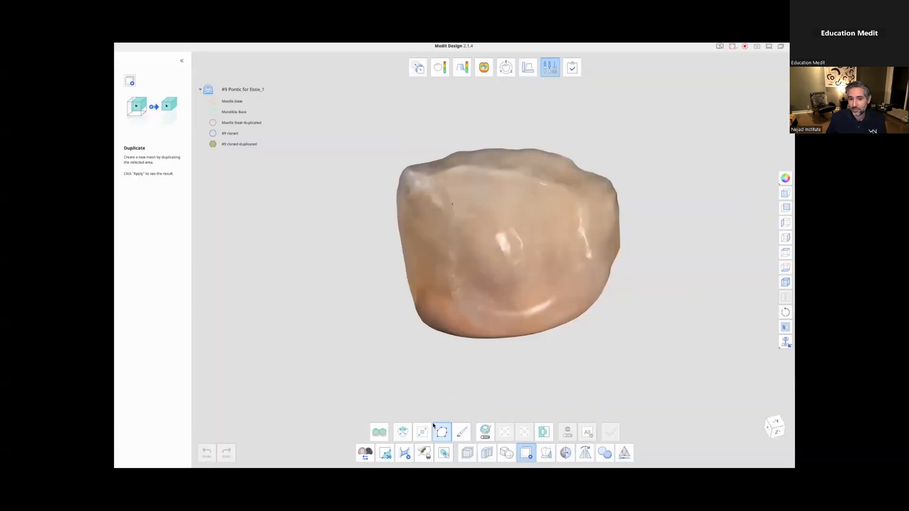
click(383, 233)
click(649, 225)
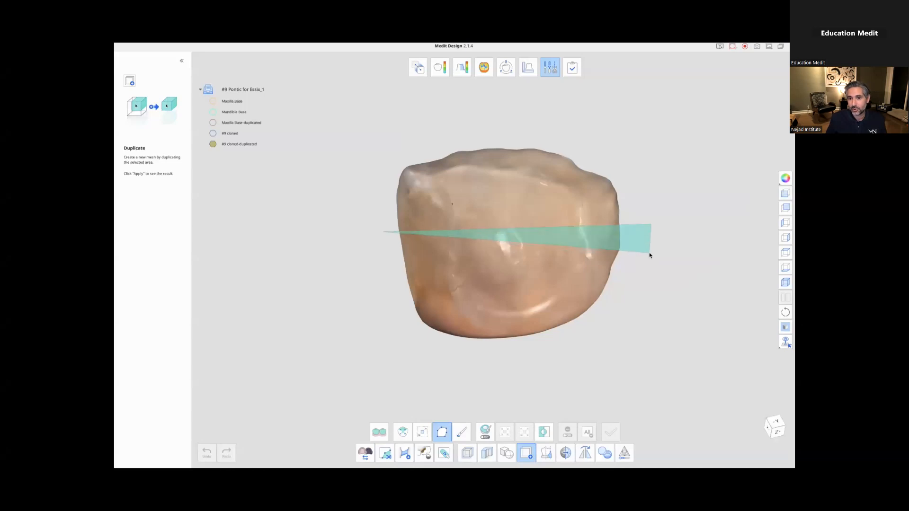
click(649, 254)
double_click(380, 256)
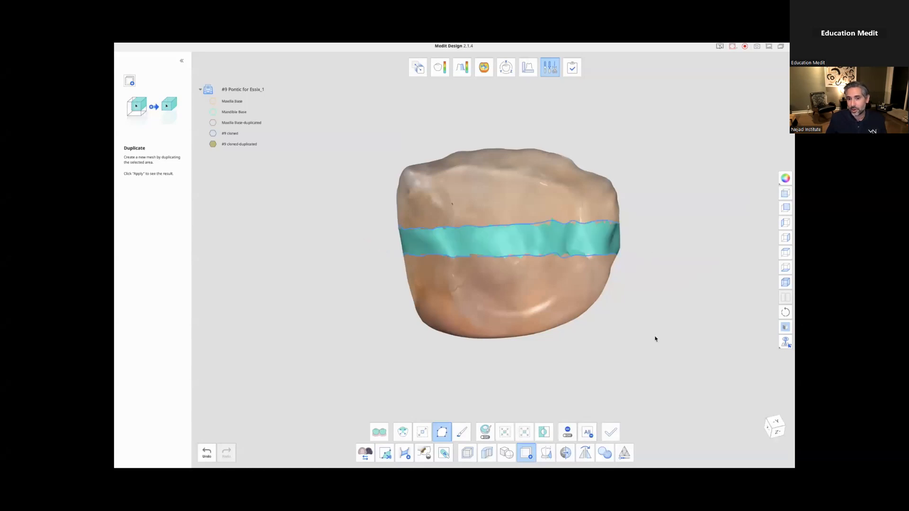
- Extend the selected band at the proximal sides of the #9 clone with the large selection brush
click(462, 431)
right_drag(666, 273, 400, 276)
mouse_move(616, 284)
right_down()
mouse_move(399, 345)
mouse_move(393, 359)
right_up()
right_drag(603, 163, 505, 265)
drag(540, 276, 552, 275)
mouse_move(470, 296)
right_down()
mouse_move(482, 287)
mouse_move(452, 254)
right_up()
drag(452, 253, 451, 277)
mouse_move(468, 268)
right_down()
mouse_move(769, 247)
mouse_move(582, 257)
mouse_move(559, 267)
right_up()
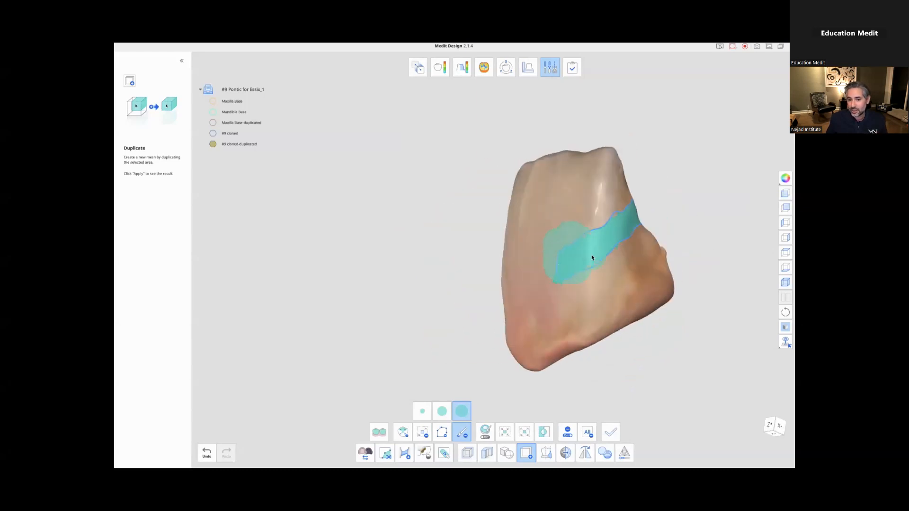
right_drag(606, 238, 571, 229)
right_drag(693, 163, 645, 387)
- Duplicate the selected lingual band as a separate mesh and rename it "Retention Groove"
click(611, 432)
right_click(241, 156)
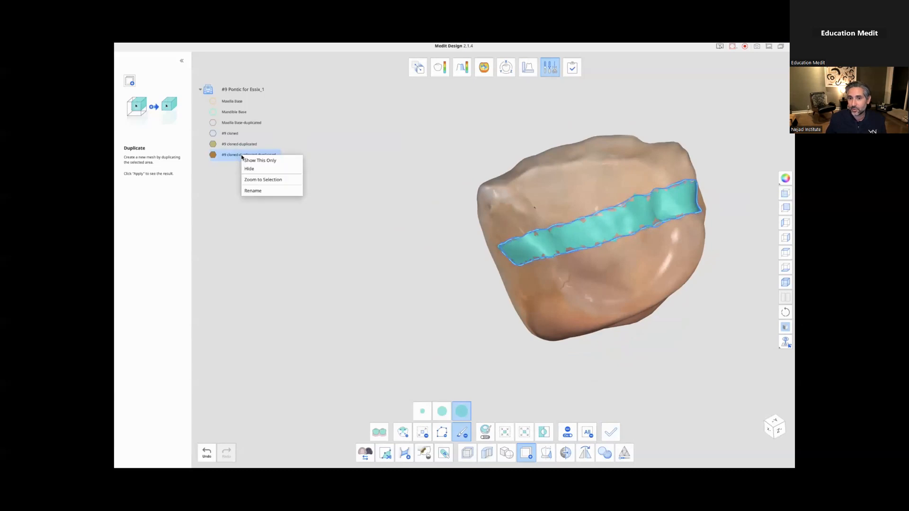
click(253, 190)
text(Retention Groove)
key(Return)
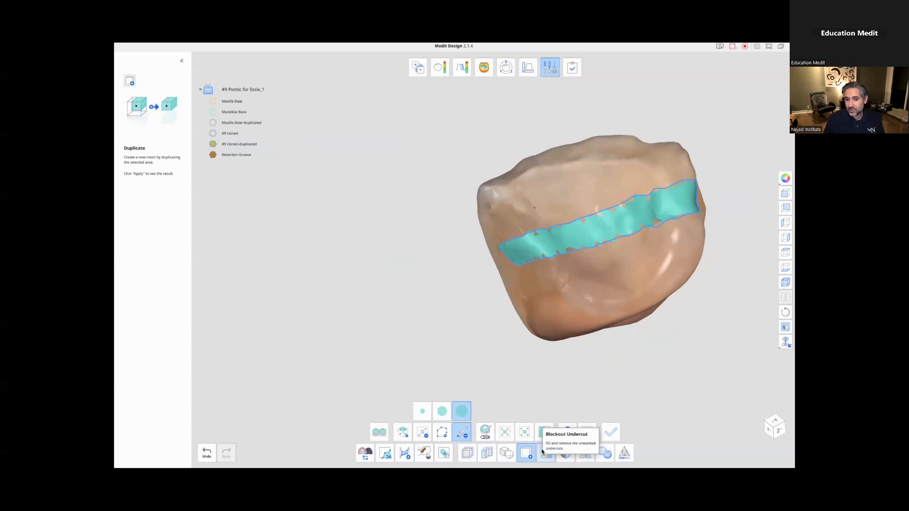
- Offset the Retention Groove mesh outward by about 0.3 mm as a new mesh
click(467, 453)
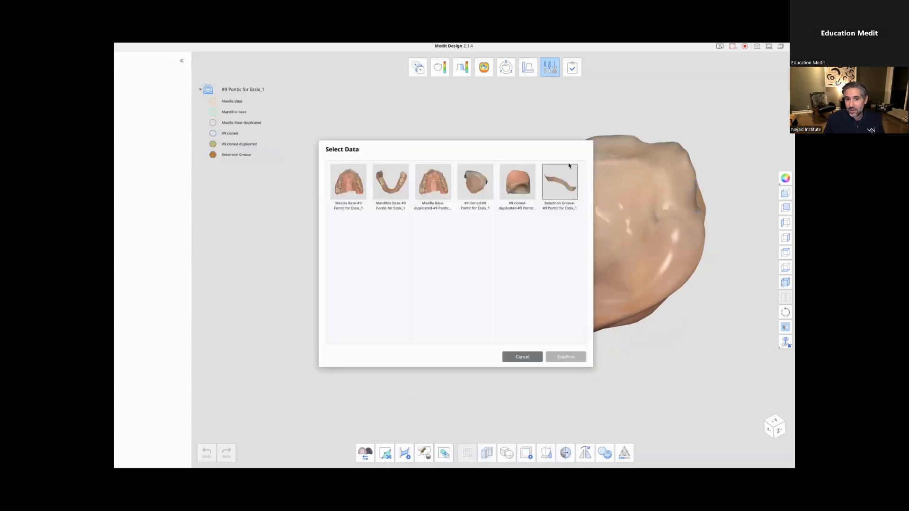
click(568, 168)
click(562, 357)
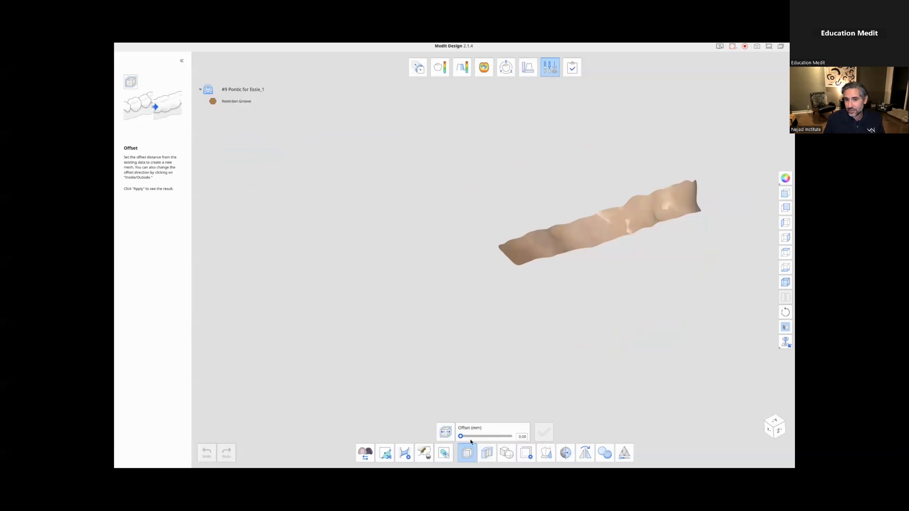
click(441, 434)
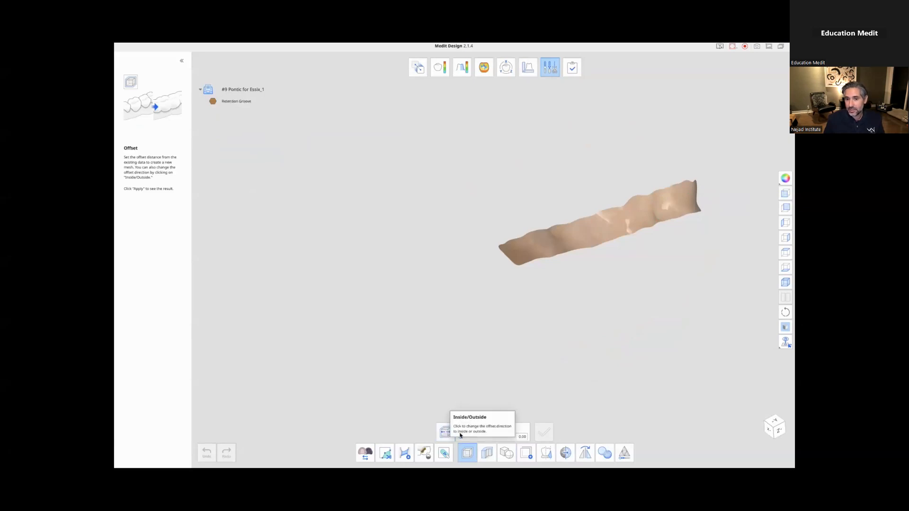
click(462, 437)
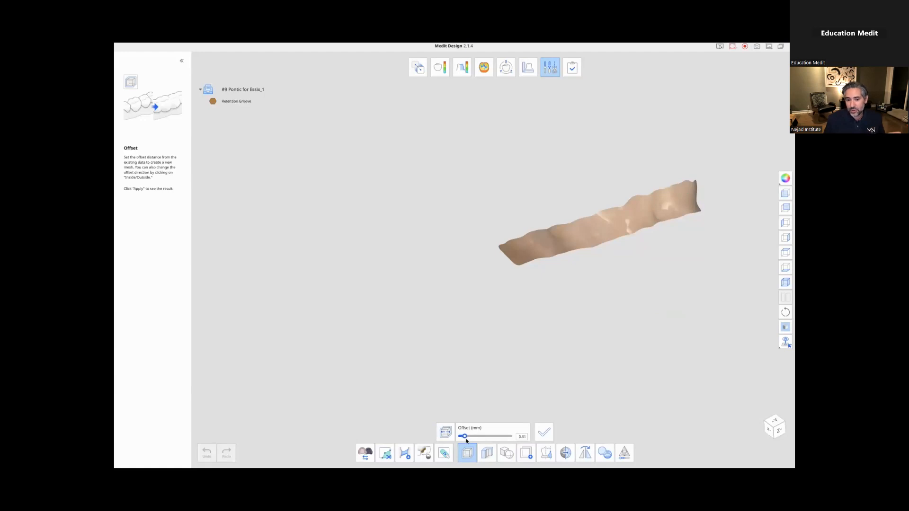
right_drag(540, 325, 544, 258)
click(544, 432)
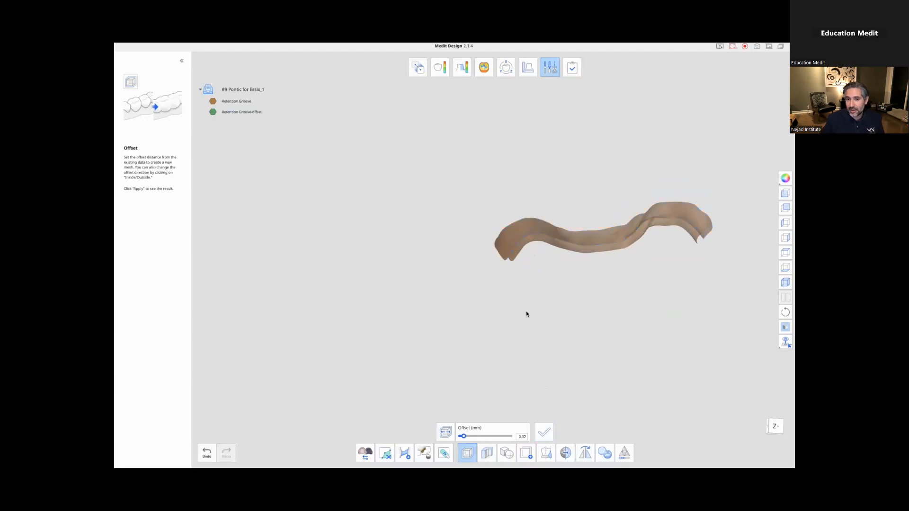
- Hide the original Retention Groove strip, leaving only its offset copy displayed
click(549, 69)
click(243, 165)
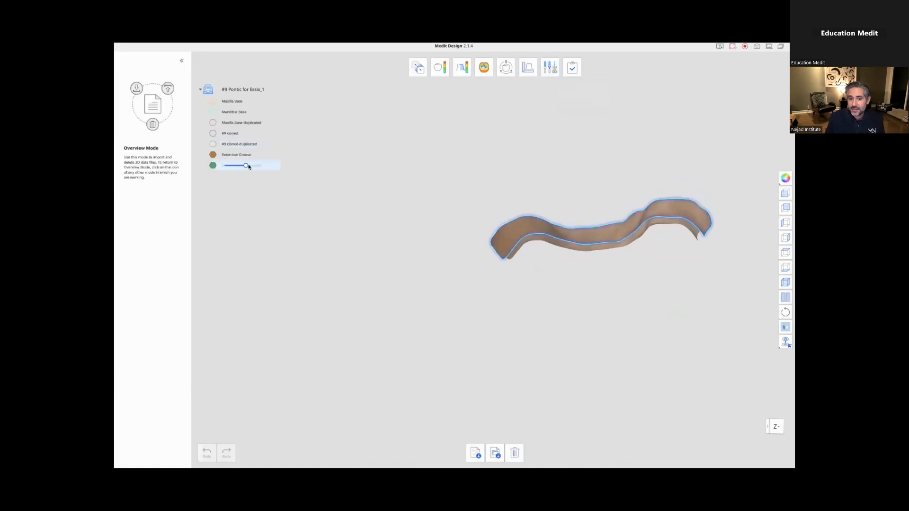
click(215, 155)
mouse_move(238, 164)
drag(241, 165, 235, 165)
click(549, 67)
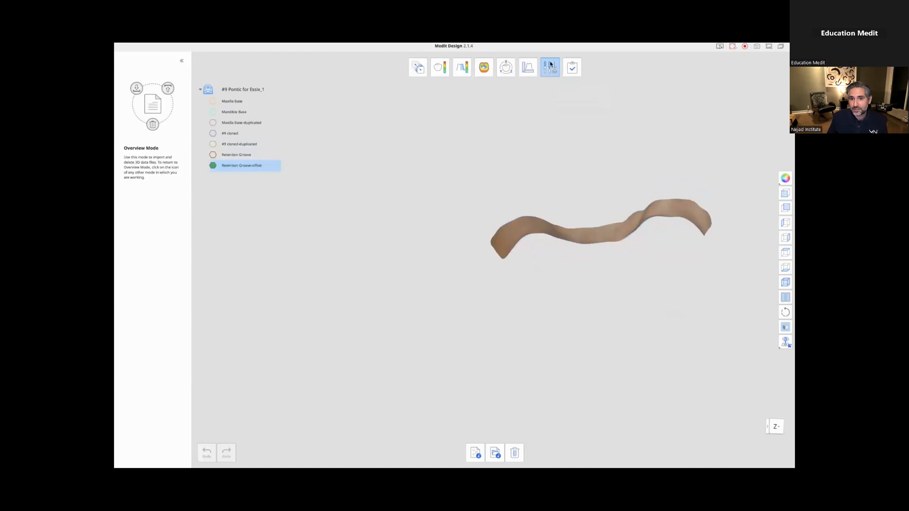
- Thicken the Retention Groove-offset mesh by 1.00 mm into a solid strip
click(488, 453)
click(346, 232)
click(560, 359)
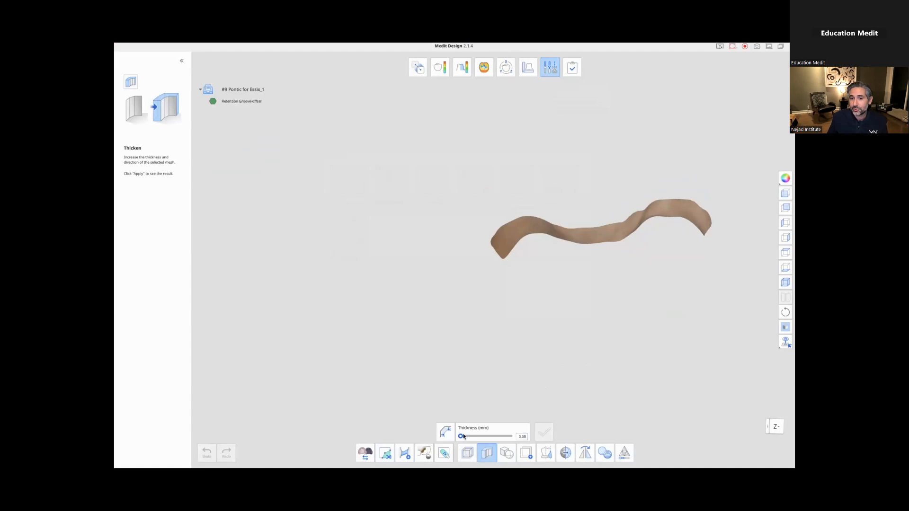
click(445, 432)
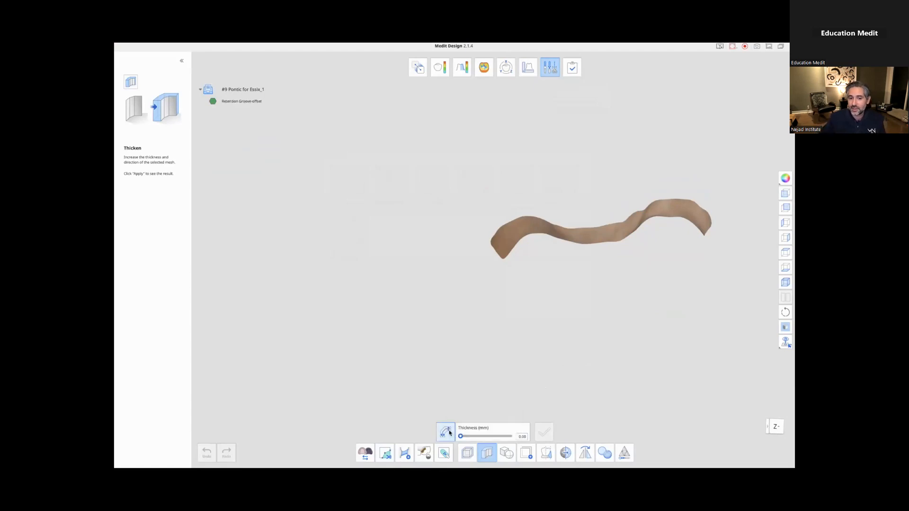
click(446, 432)
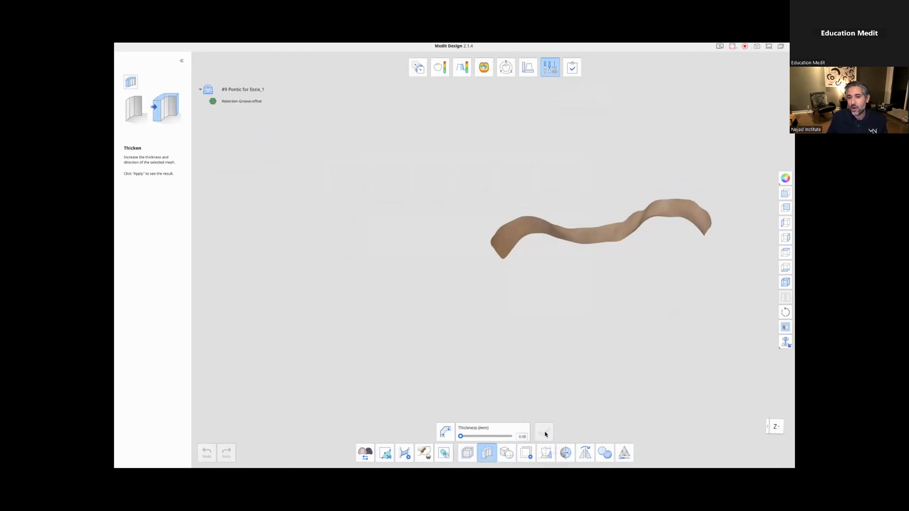
click(543, 431)
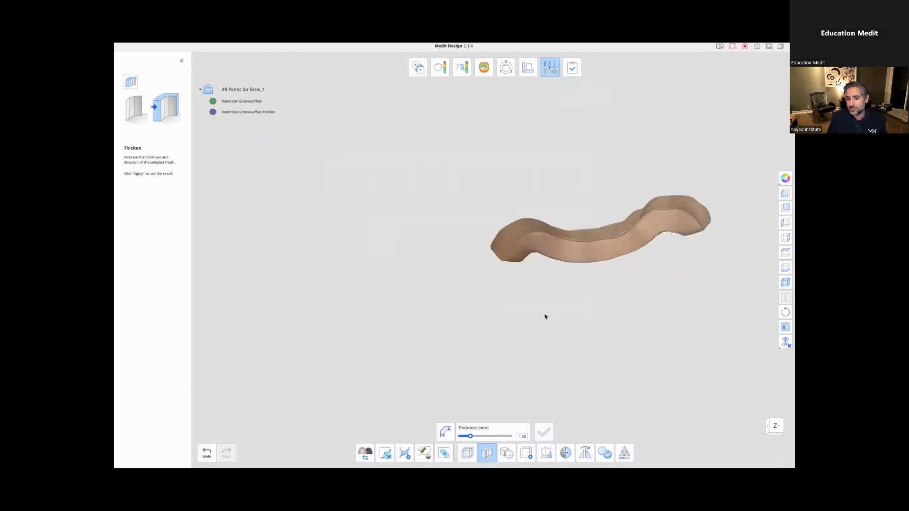
right_drag(554, 318, 539, 335)
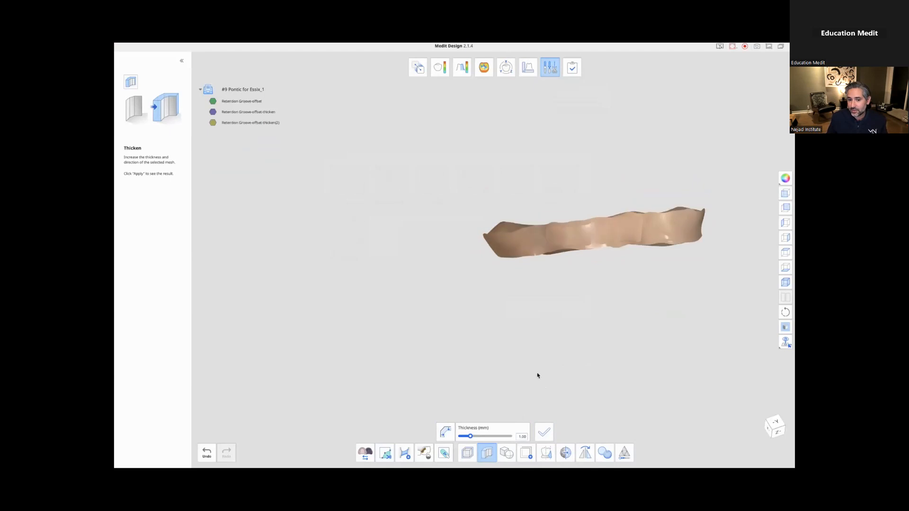
- Hide the offset strip and the first thickened copy, and show the duplicated #9 clone with the second thickened strip
click(527, 68)
click(213, 176)
click(212, 165)
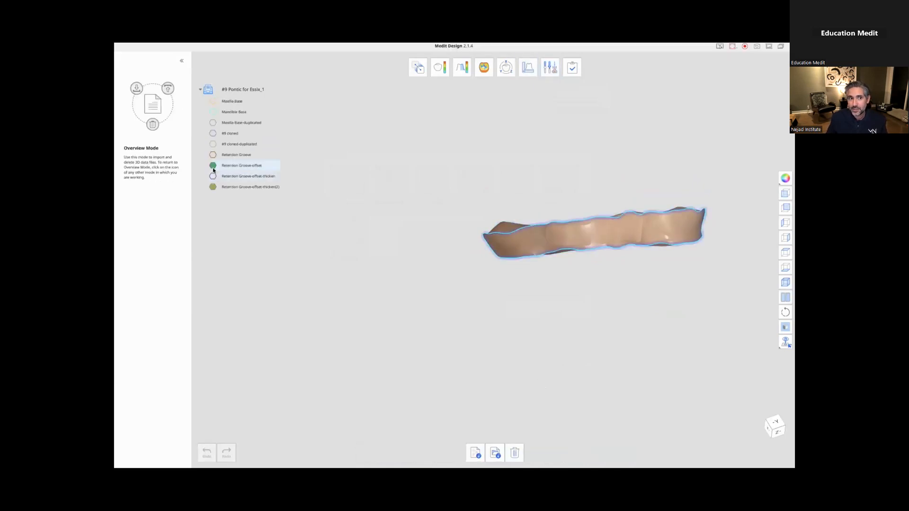
click(213, 144)
mouse_move(438, 311)
right_down()
mouse_move(426, 186)
mouse_move(219, 314)
mouse_move(573, 290)
mouse_move(467, 274)
mouse_move(473, 246)
right_up()
- Cut the second thickened retention strip (B) from the duplicated #9 clone (A) with a Boolean subtraction
click(549, 67)
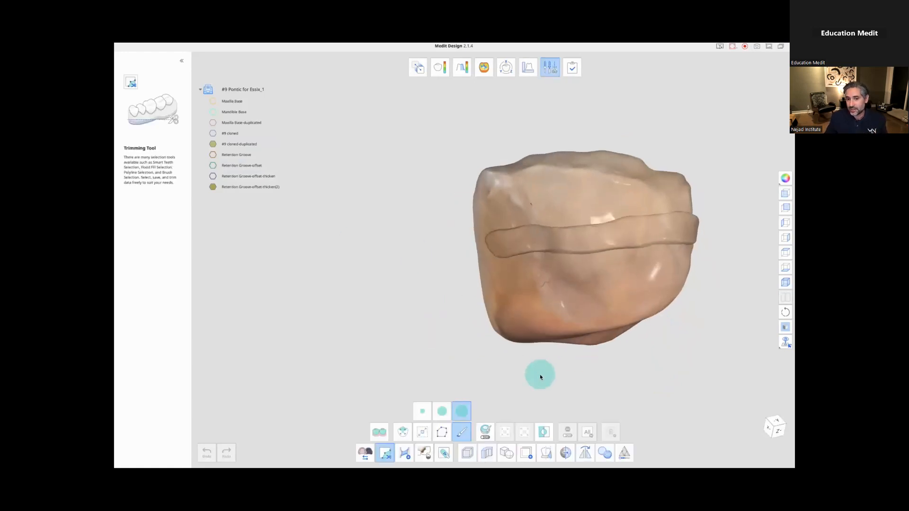
click(506, 453)
click(505, 431)
click(415, 230)
click(527, 275)
click(498, 178)
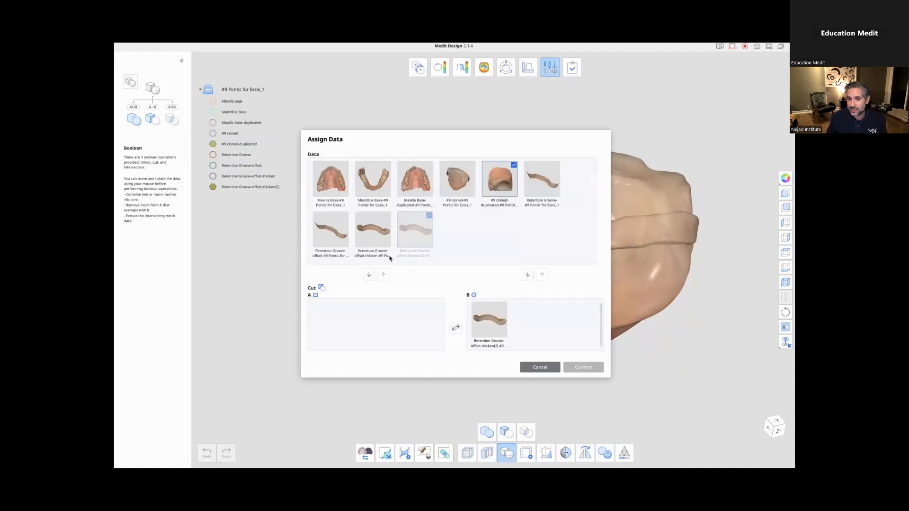
click(368, 274)
click(583, 367)
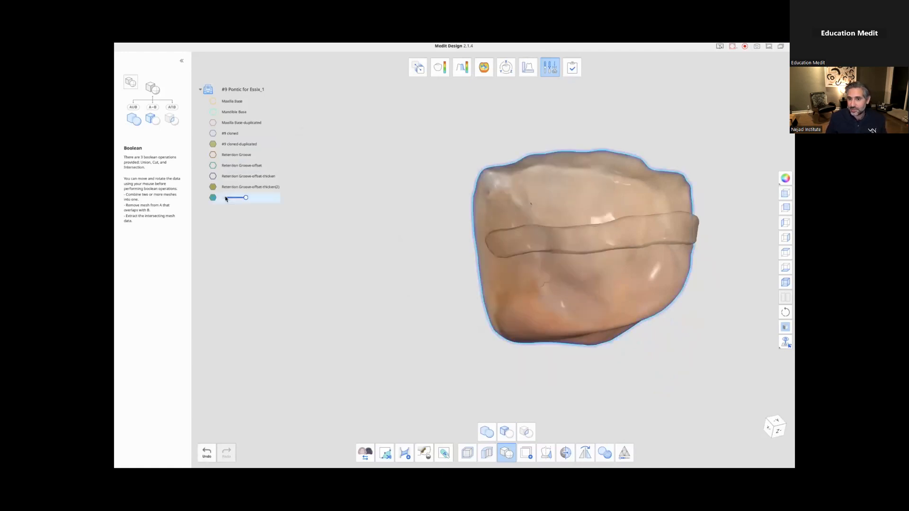
- Rename the Boolean result "#9 Pontic with retention groove"
right_click(226, 199)
click(234, 232)
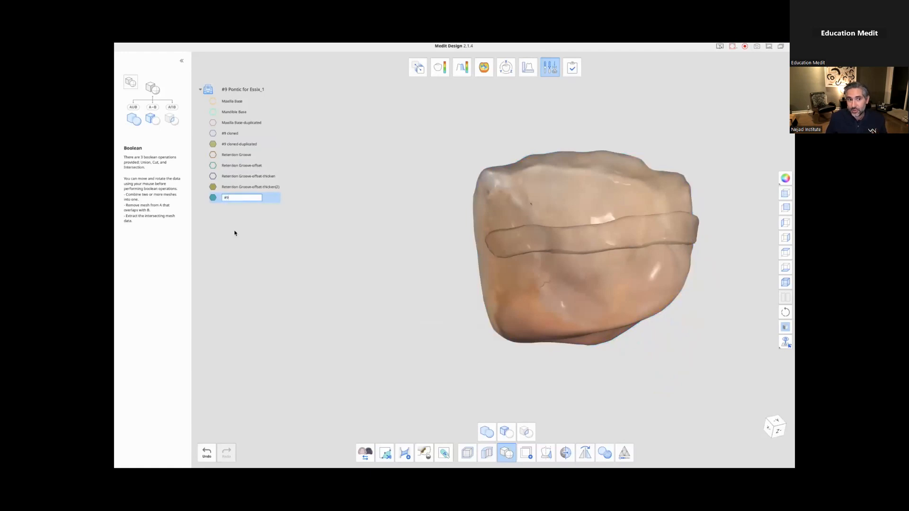
text(#9 Pontic with retention groove)
key(Return)
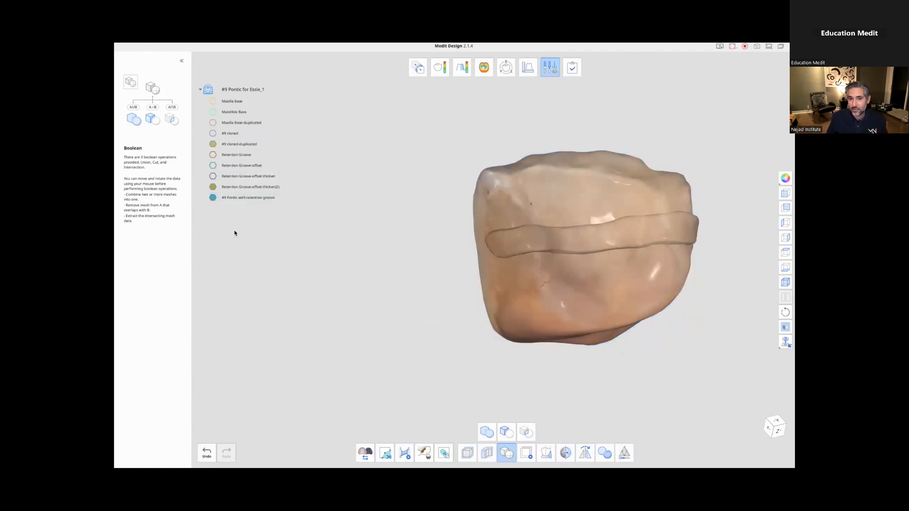
- Hide the thickened strip and the uncut #9 clone, and show the grooved pontic in place in the duplicated maxillary arch
click(213, 187)
click(213, 143)
right_drag(412, 355, 332, 332)
click(212, 123)
scroll(371, 206, down, 2)
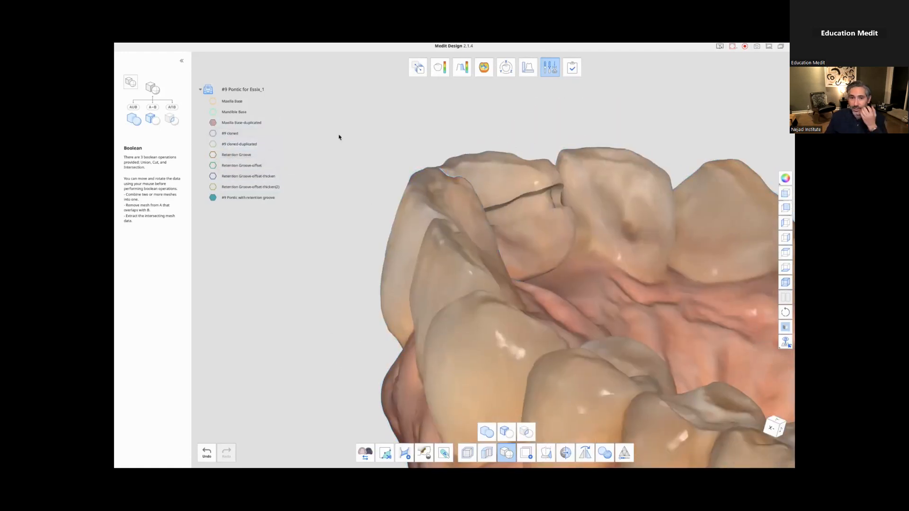
- Hide the grooved pontic and rename the duplicated maxillary arch "Maxilla - #9 Extraction"
click(212, 123)
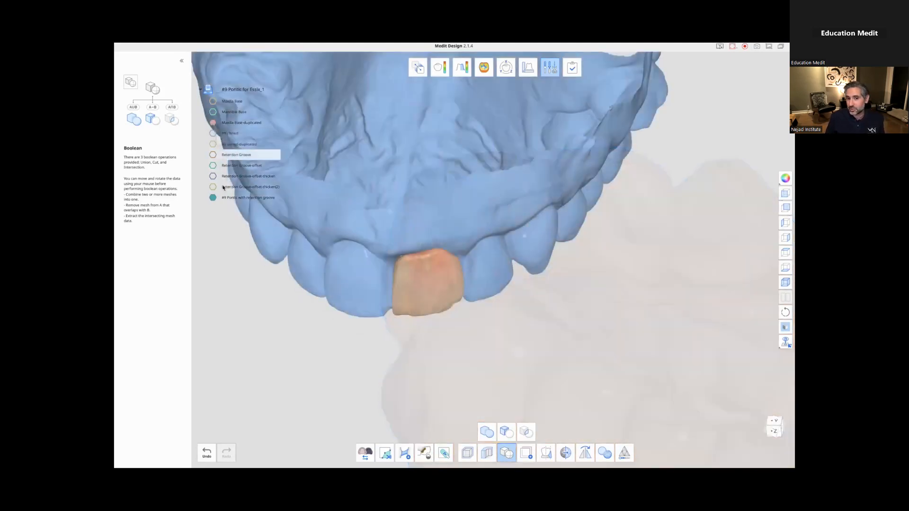
click(212, 197)
middle_drag(422, 175, 548, 209)
right_click(254, 123)
click(264, 148)
text(Maxi)
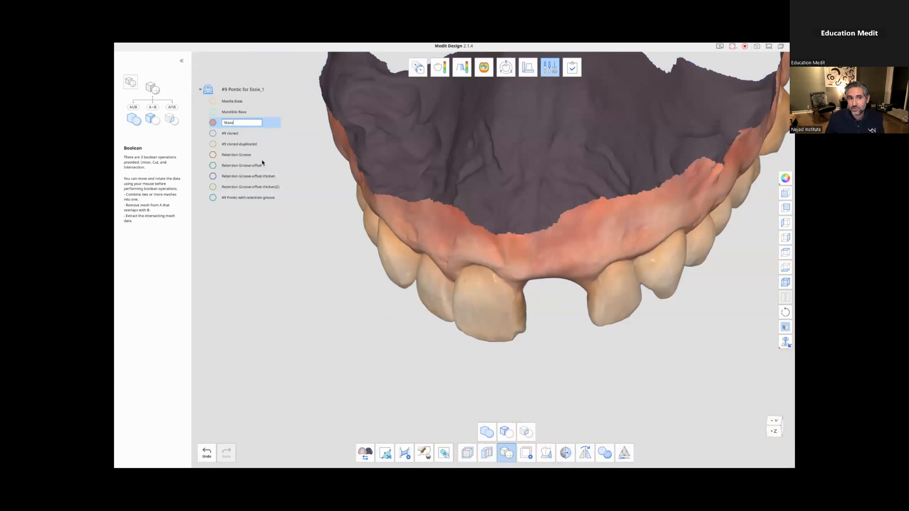
text(a - #9 Extraction)
key(Return)
- Rename the grooved pontic mesh "#9 Final Pontic with retention groove"
right_click(244, 196)
click(253, 231)
drag(232, 196, 213, 198)
click(228, 198)
text(Final)
key(Return)
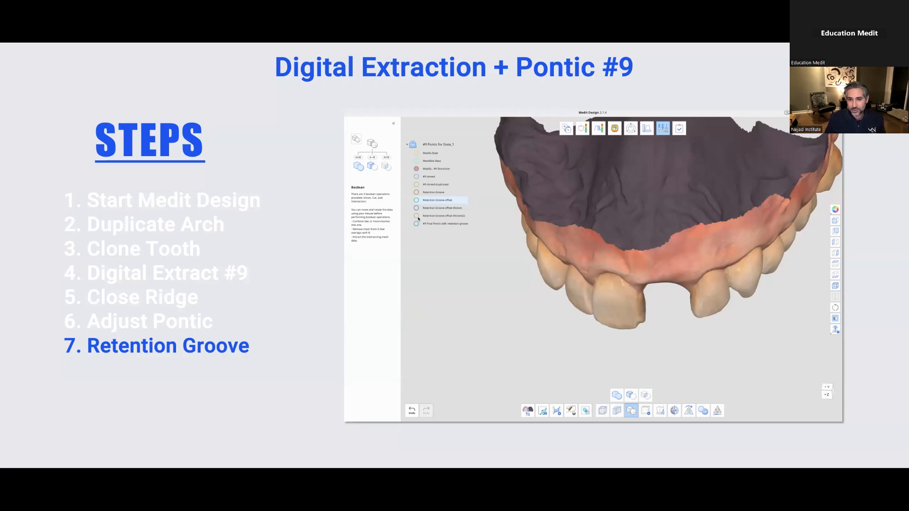
key(Right)
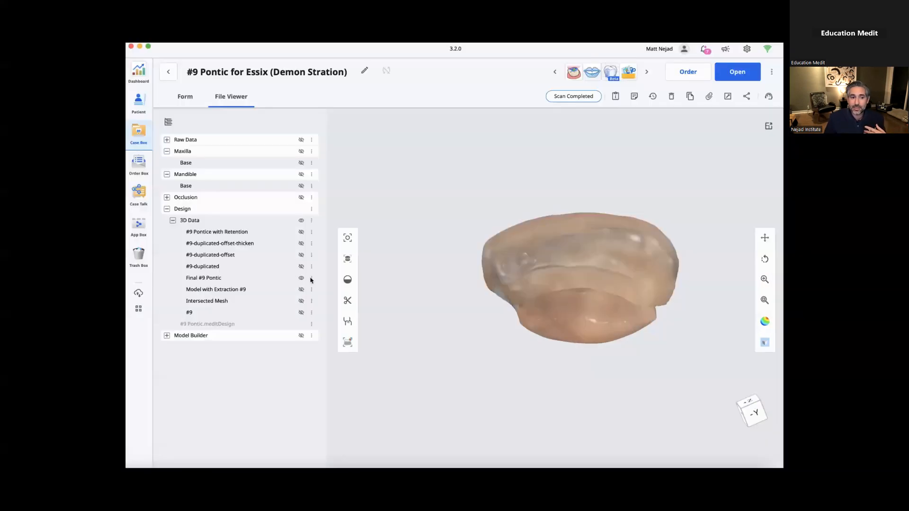
- Export the Final #9 Pontic mesh from the case in STL format only, leaving OBJ out
click(311, 279)
click(329, 336)
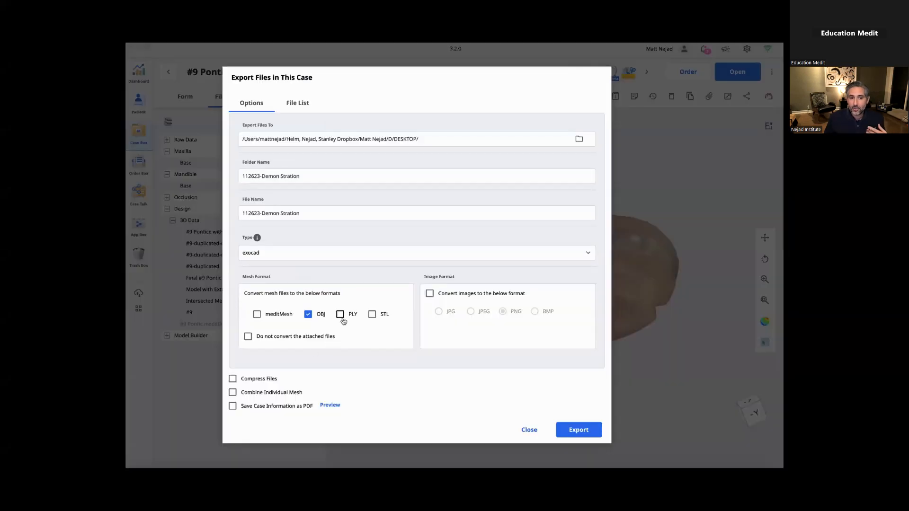
click(374, 316)
click(308, 315)
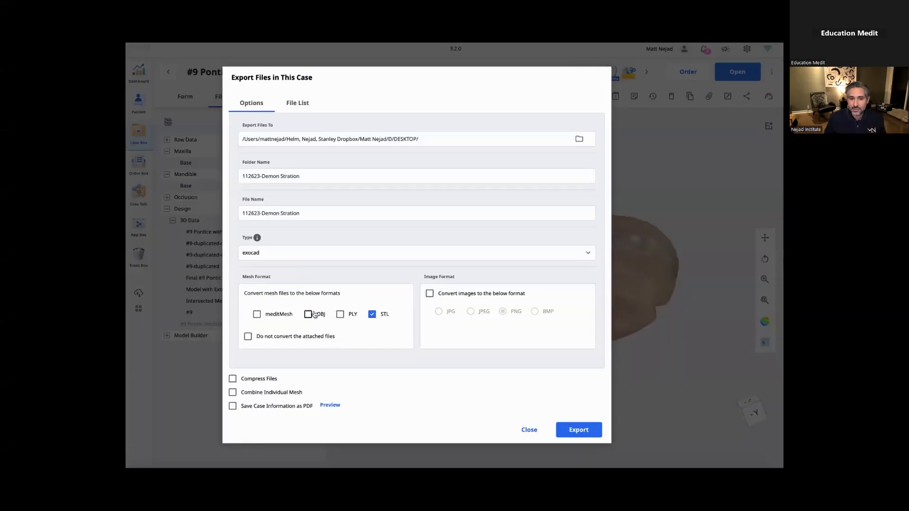
click(300, 104)
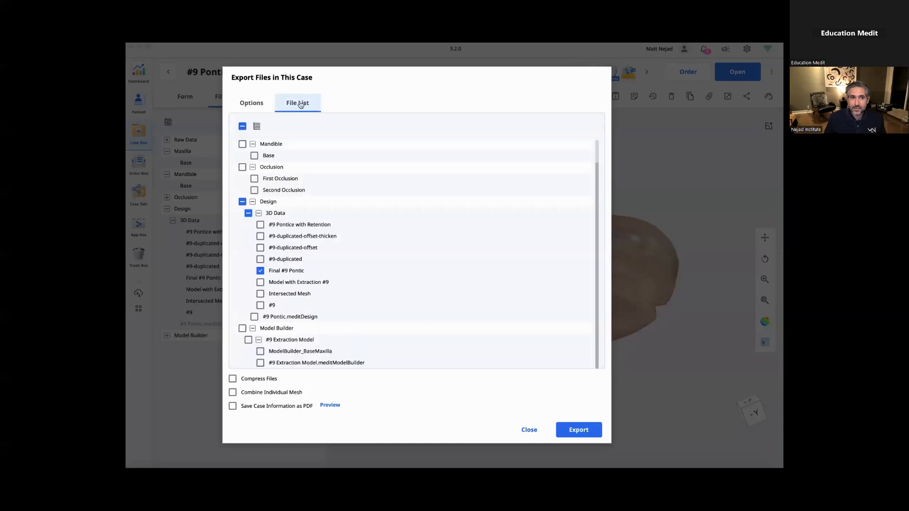
click(589, 432)
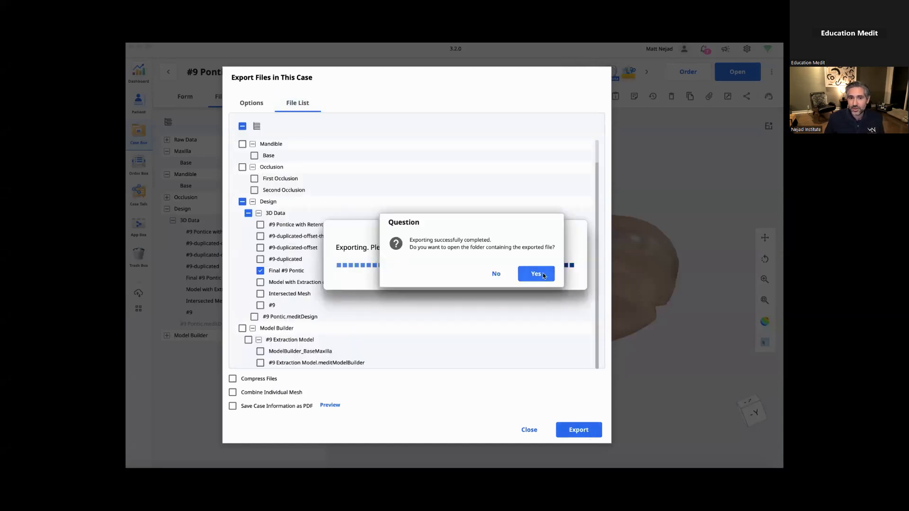
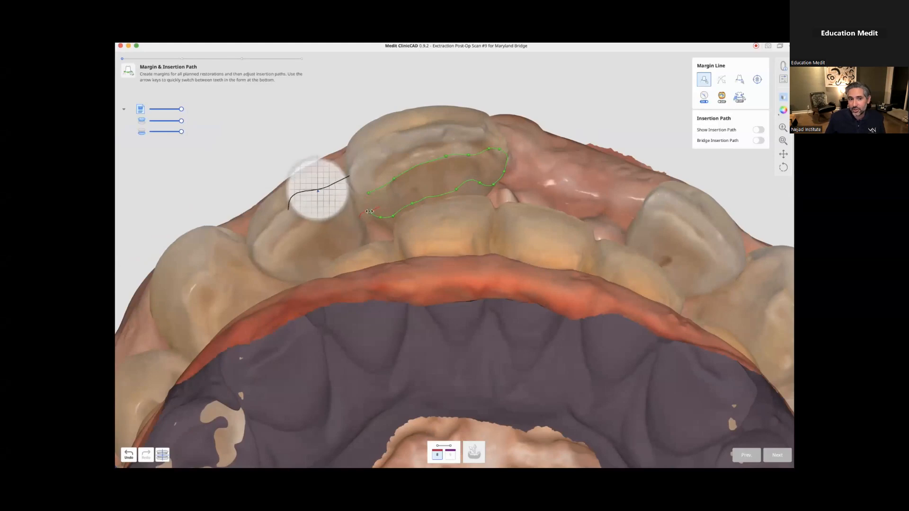
- Close the lingual margin line on tooth #8 and refine its points, with the opposing arch made partly translucent
click(369, 193)
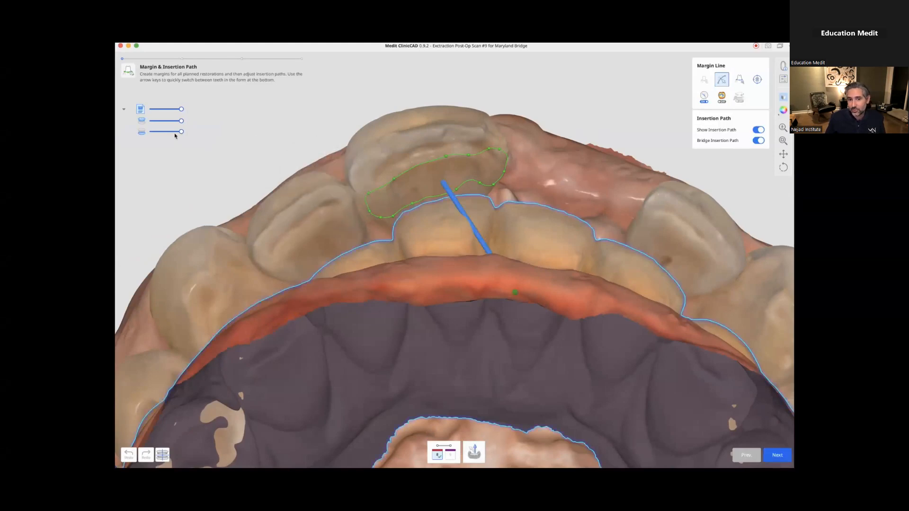
drag(181, 133, 164, 132)
right_drag(549, 106, 454, 151)
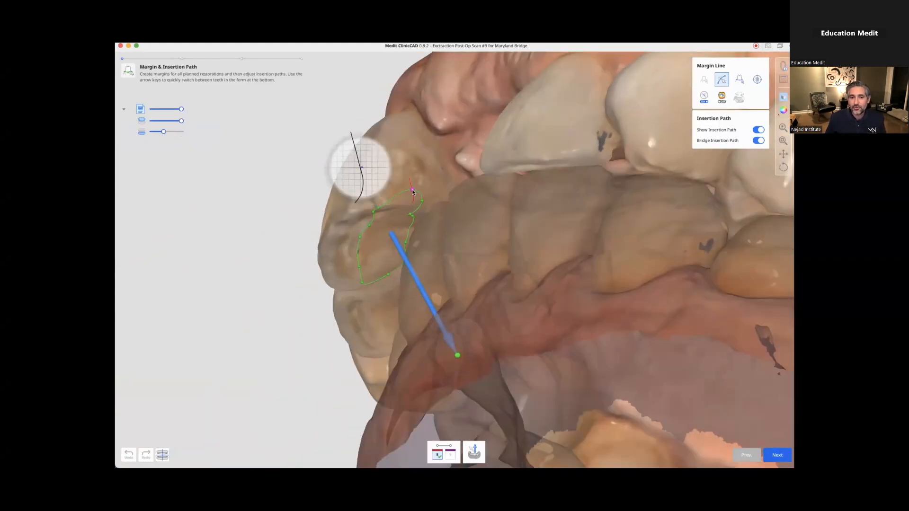
right_drag(426, 227, 468, 187)
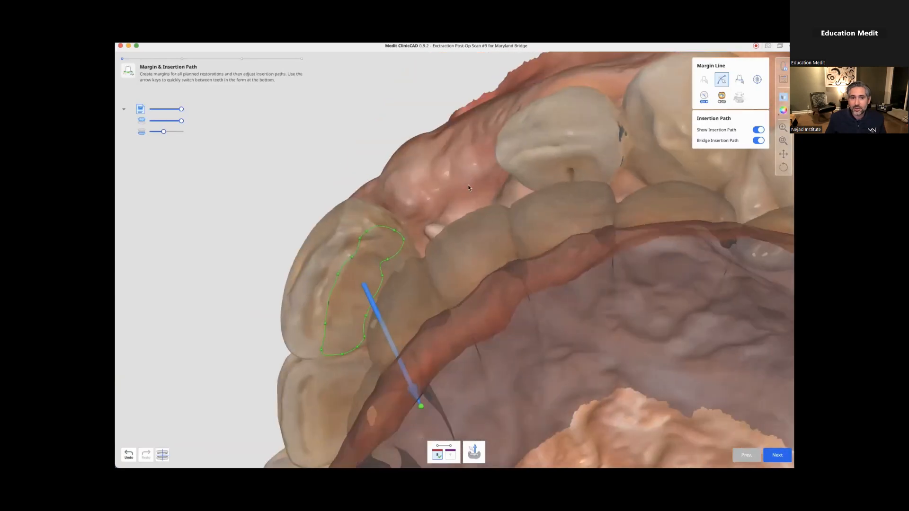
right_drag(391, 259, 487, 204)
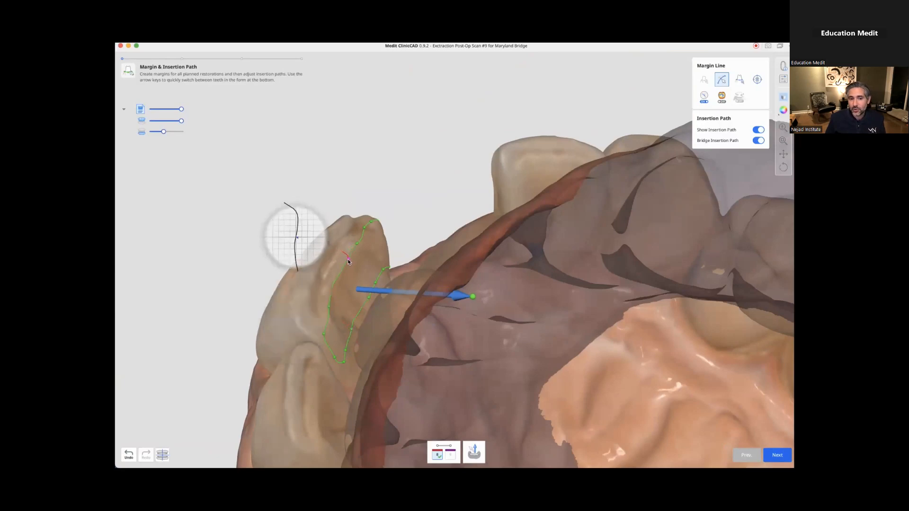
right_drag(409, 196, 294, 314)
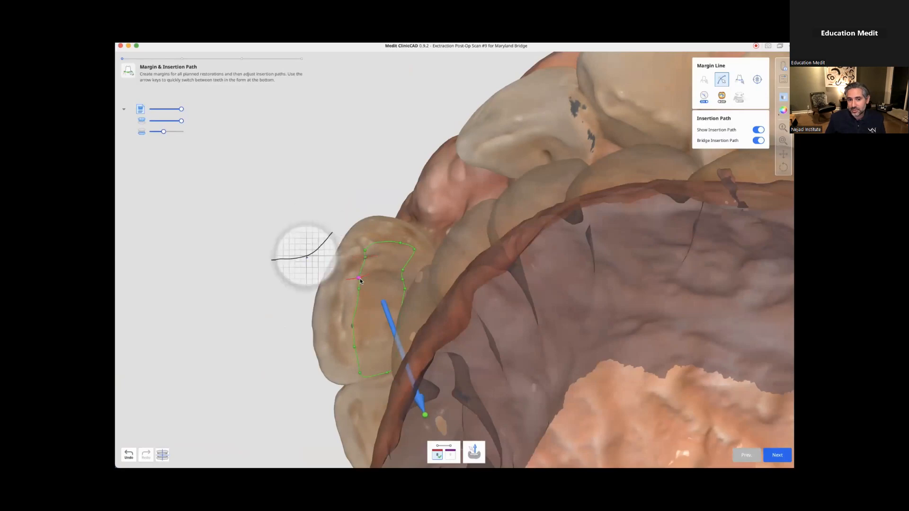
right_drag(361, 279, 405, 244)
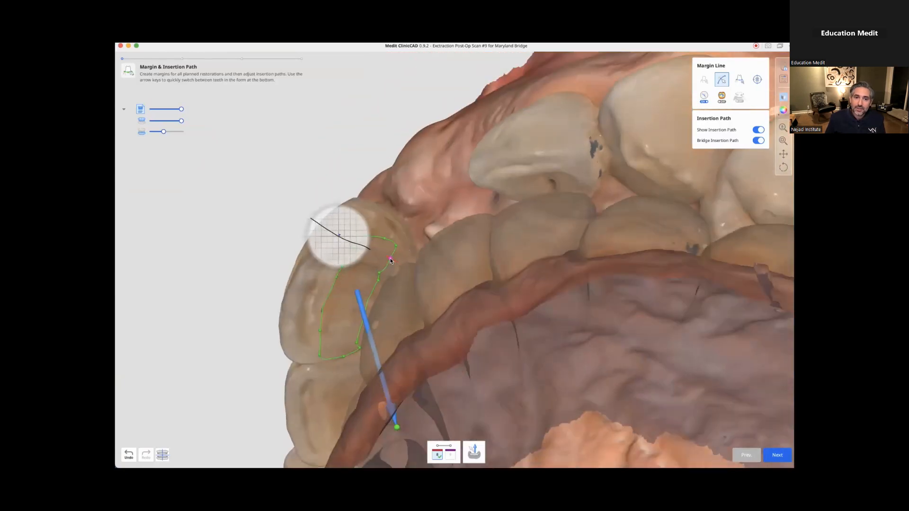
right_drag(419, 237, 407, 352)
- Hide the opposing arch, tilt the bridge insertion path to run more incisally, and proceed to tooth data arrangement
click(141, 131)
right_drag(266, 229, 396, 286)
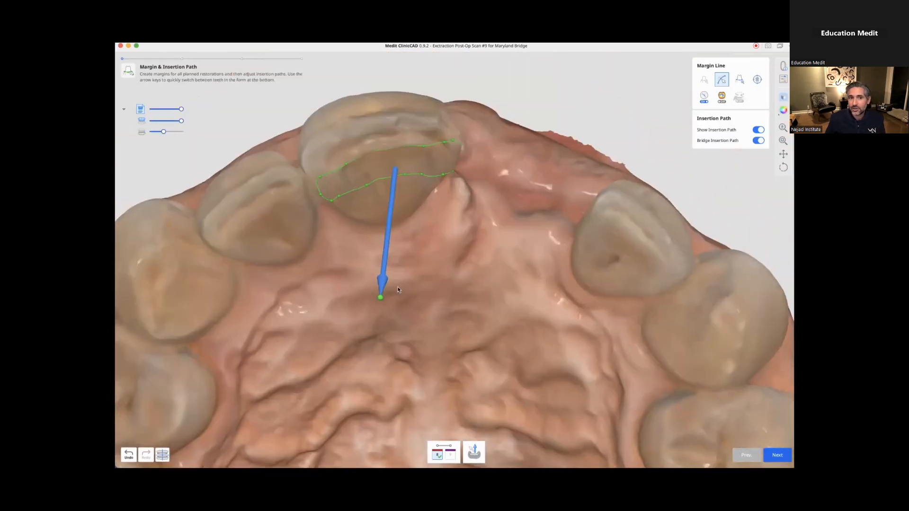
drag(381, 295, 402, 211)
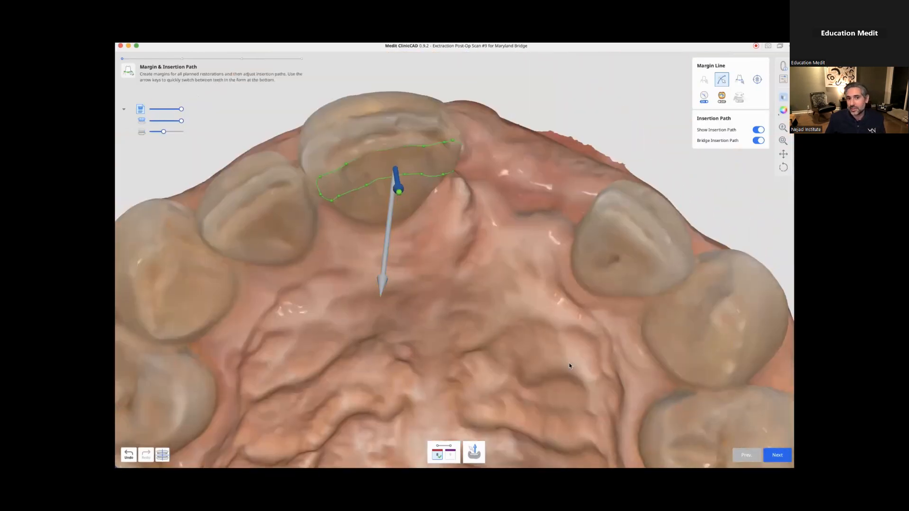
click(777, 455)
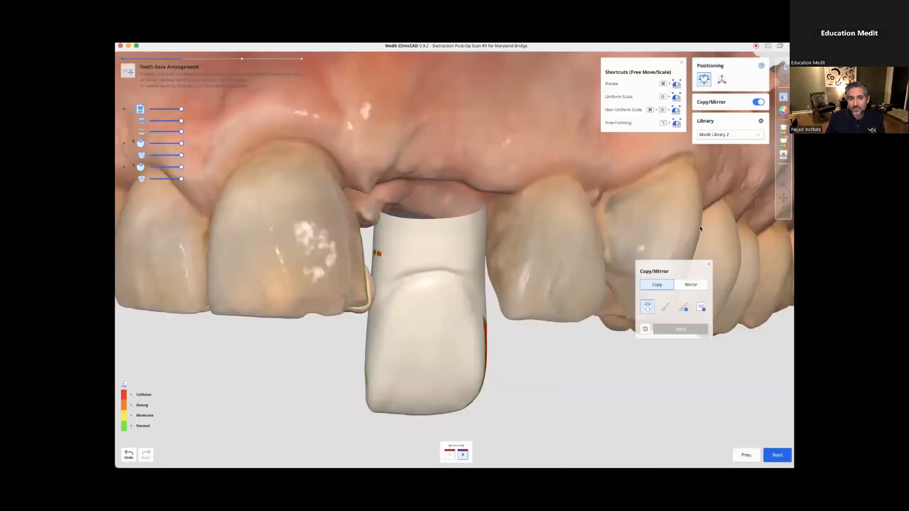
- Mirror scanned tooth #8 and apply it as the #9 pontic in place of the library tooth
click(690, 284)
click(293, 259)
right_drag(294, 260, 403, 309)
click(688, 331)
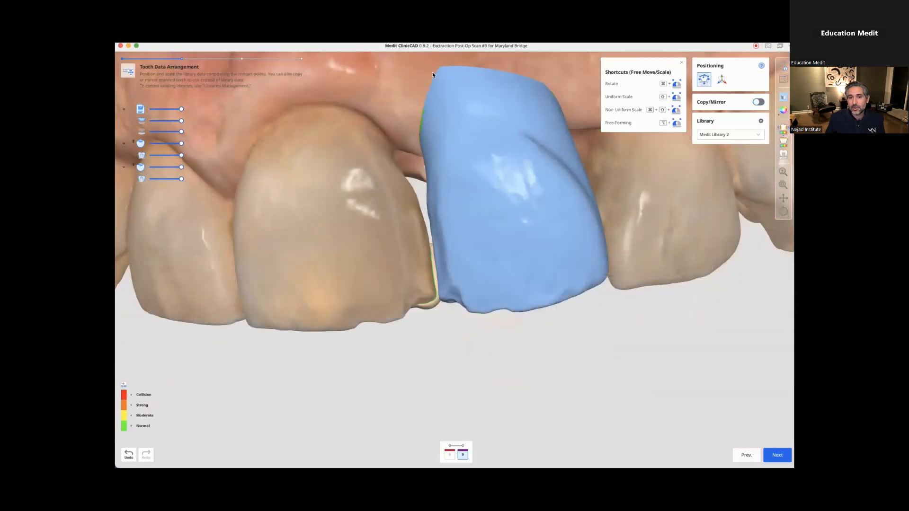
- Position and rotate the mirrored #9 pontic in the extraction space so it aligns with the adjacent teeth
right_drag(484, 362, 387, 314)
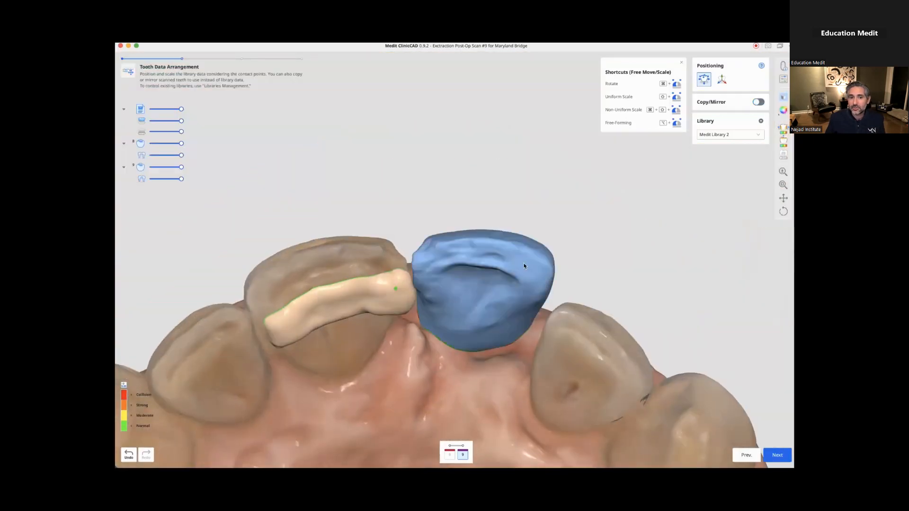
right_drag(419, 168, 515, 263)
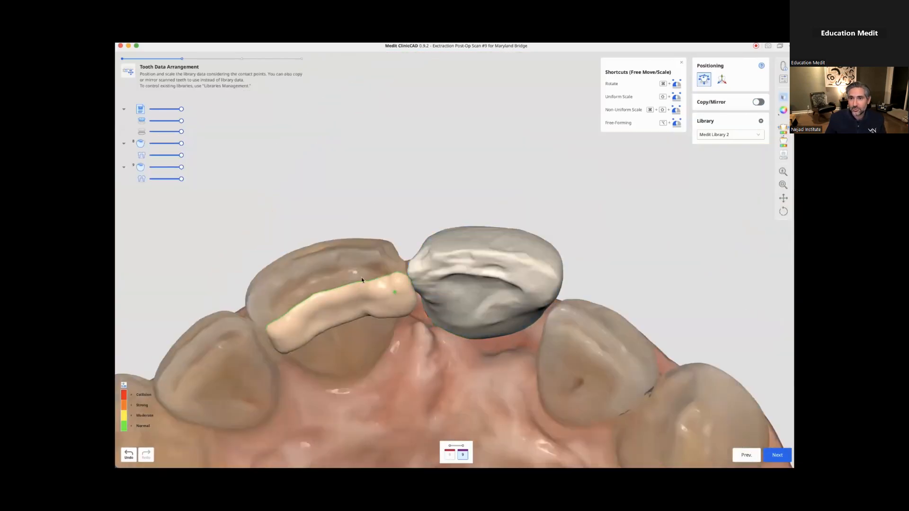
right_drag(519, 293, 482, 272)
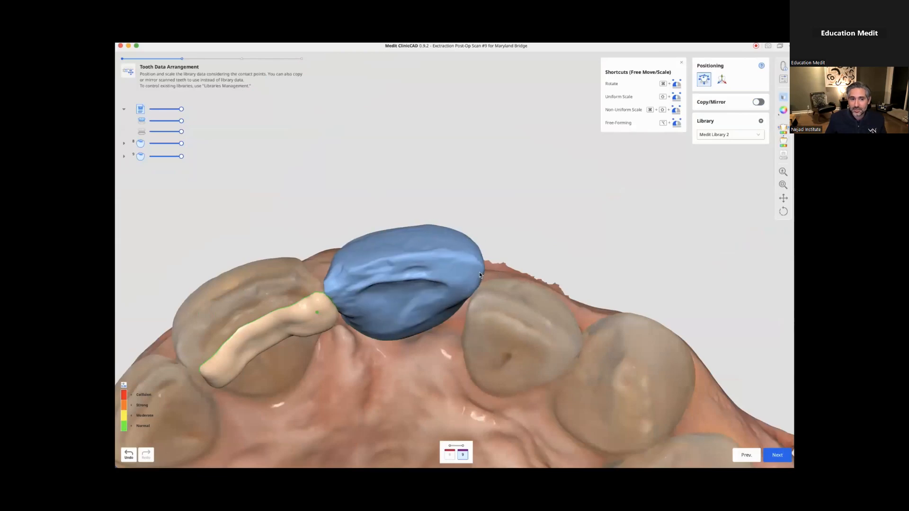
right_drag(442, 327, 360, 374)
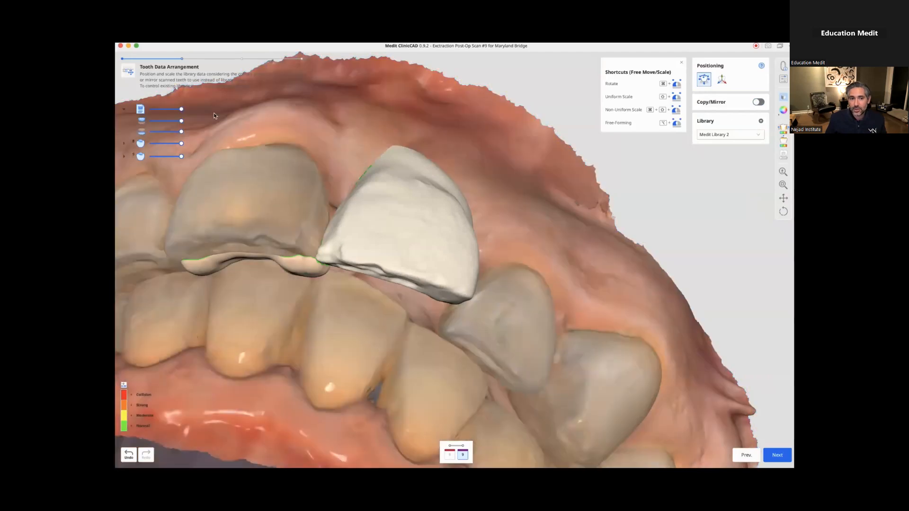
- Fine-tune the pontic's fit against its neighbours with it temporarily translucent, and proceed to Final Design
drag(181, 143, 163, 156)
right_drag(538, 295, 475, 273)
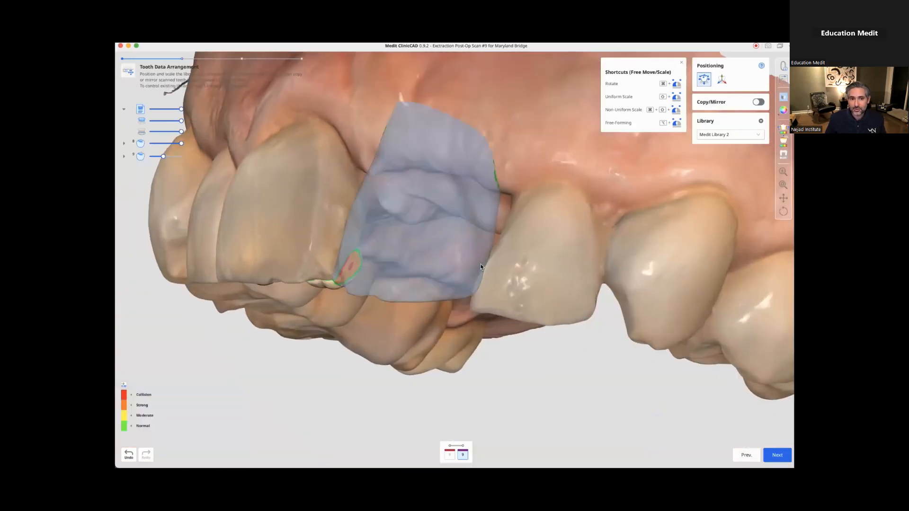
drag(163, 156, 182, 156)
right_drag(425, 284, 516, 305)
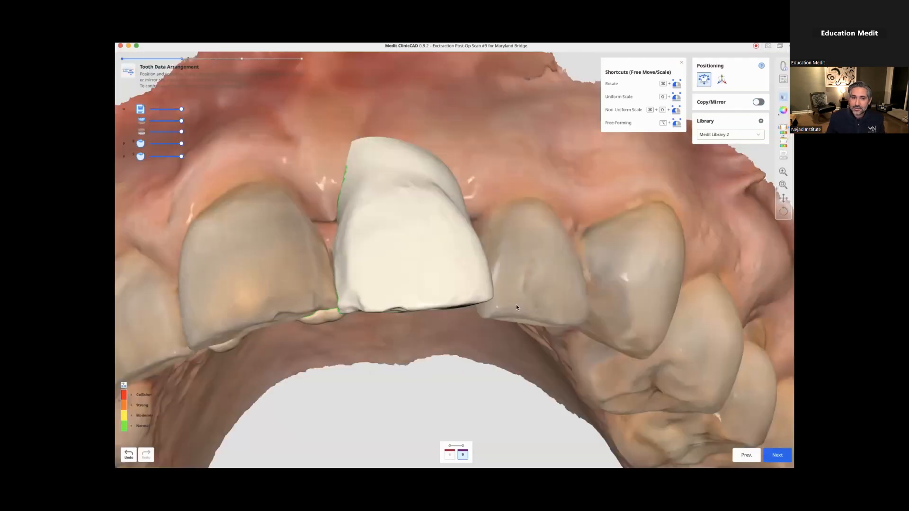
click(776, 455)
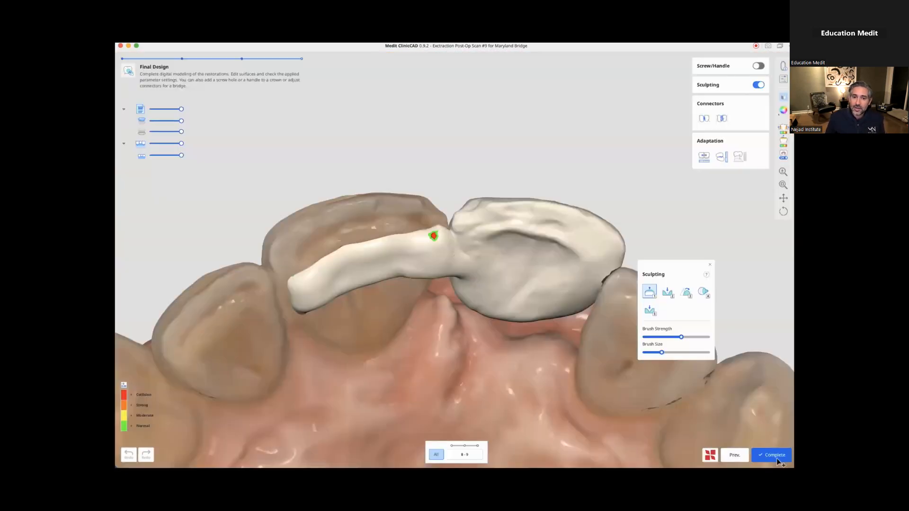
- Morph the distal contour of the #9 pontic with a reduced brush size, working from the facial side
right_drag(500, 133, 440, 255)
right_drag(644, 162, 592, 182)
scroll(476, 402, down, 5)
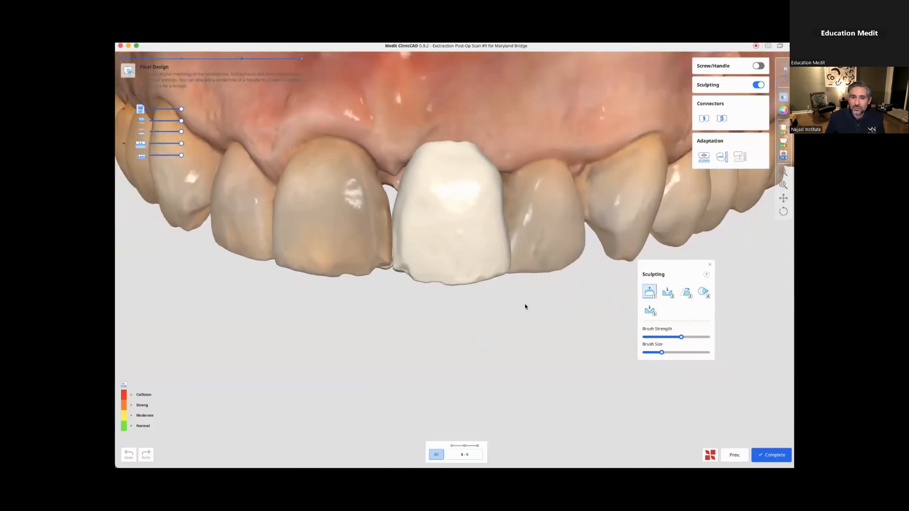
right_drag(526, 306, 471, 286)
key(4)
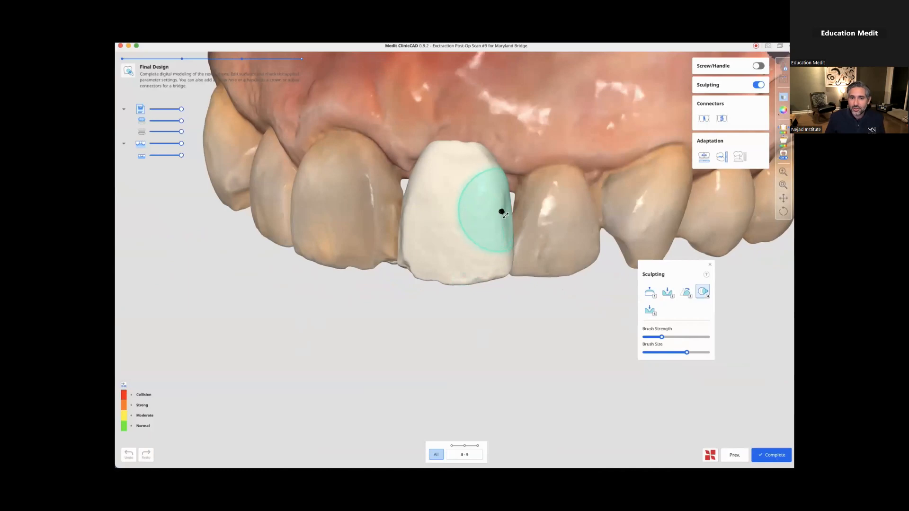
ctrl+scroll(501, 212, down, 4)
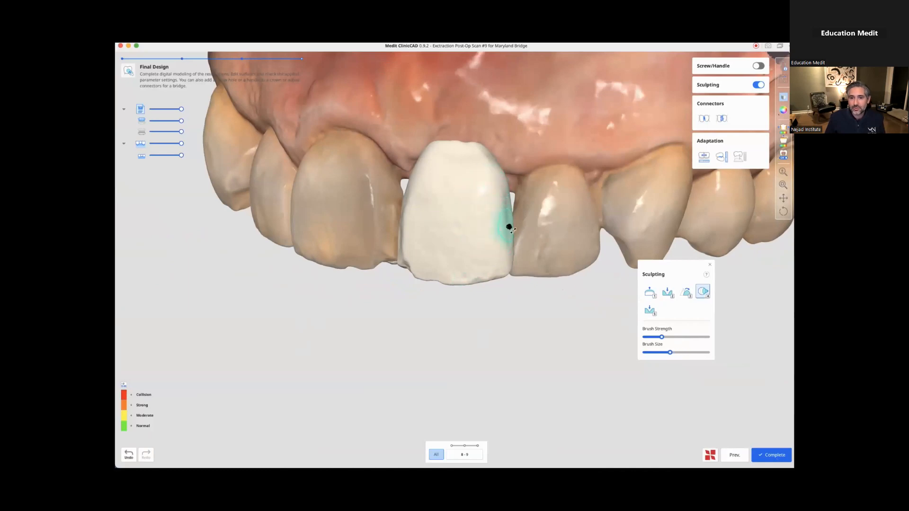
mouse_move(517, 330)
middle_down()
mouse_move(483, 265)
mouse_move(522, 378)
middle_up()
right_drag(521, 378, 327, 294)
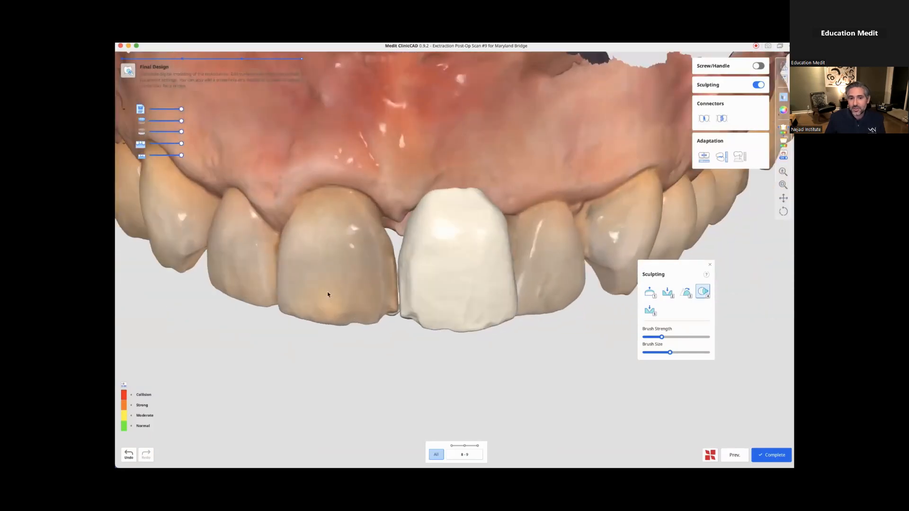
- Edit the connector joining the #8 wing to the #9 pontic, and show the maxilla to review the bridge in place
click(704, 117)
right_drag(411, 363, 422, 209)
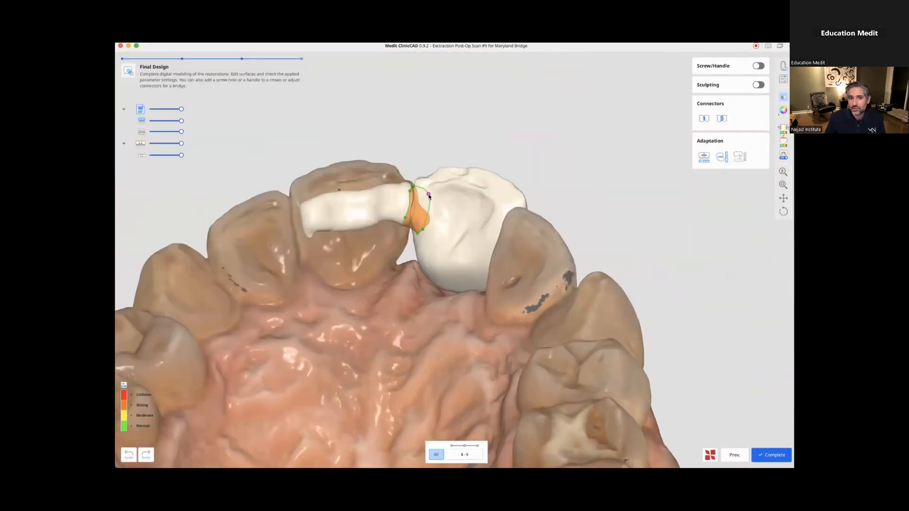
right_drag(436, 120, 404, 365)
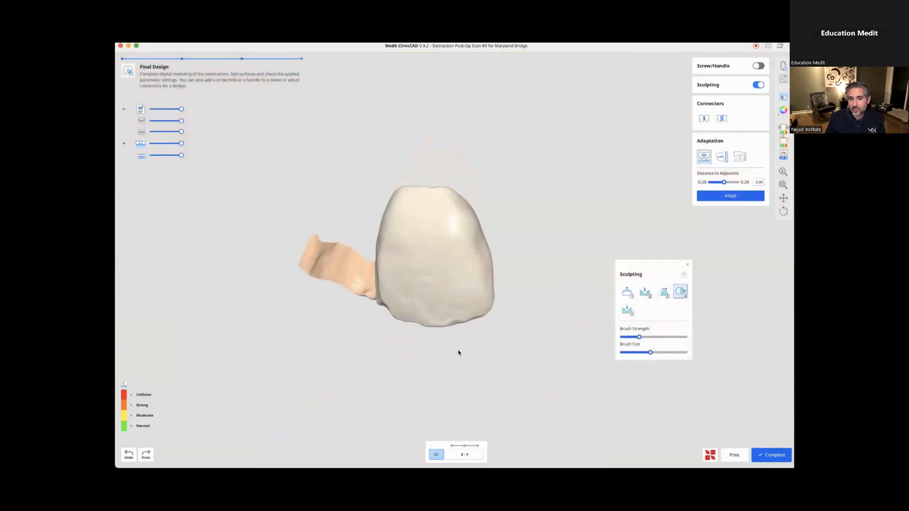
right_drag(458, 353, 455, 336)
click(142, 121)
right_drag(516, 362, 594, 345)
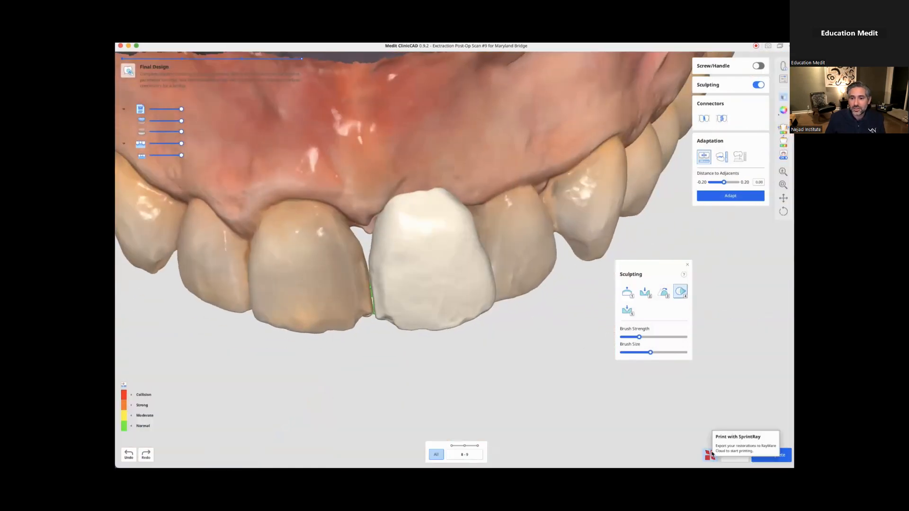
- Hide the maxilla, and add material to the pontic's tissue-facing surface and smooth it
drag(681, 263, 761, 215)
mouse_move(209, 340)
right_down()
mouse_move(413, 243)
mouse_move(419, 179)
mouse_move(502, 184)
mouse_move(501, 314)
mouse_move(478, 264)
mouse_move(475, 224)
mouse_move(488, 224)
mouse_move(488, 170)
mouse_move(458, 201)
mouse_move(476, 282)
right_up()
click(141, 120)
key(1)
drag(487, 279, 483, 280)
key(3)
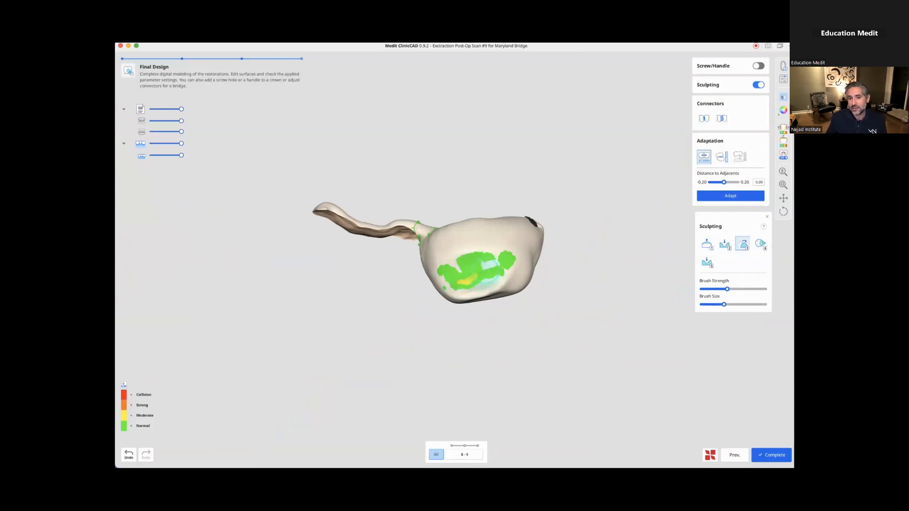
- Refine the pontic's tissue-facing surface by morphing, smoothing and removing material around the contact area
mouse_move(485, 285)
right_down()
mouse_move(480, 225)
mouse_move(470, 290)
right_up()
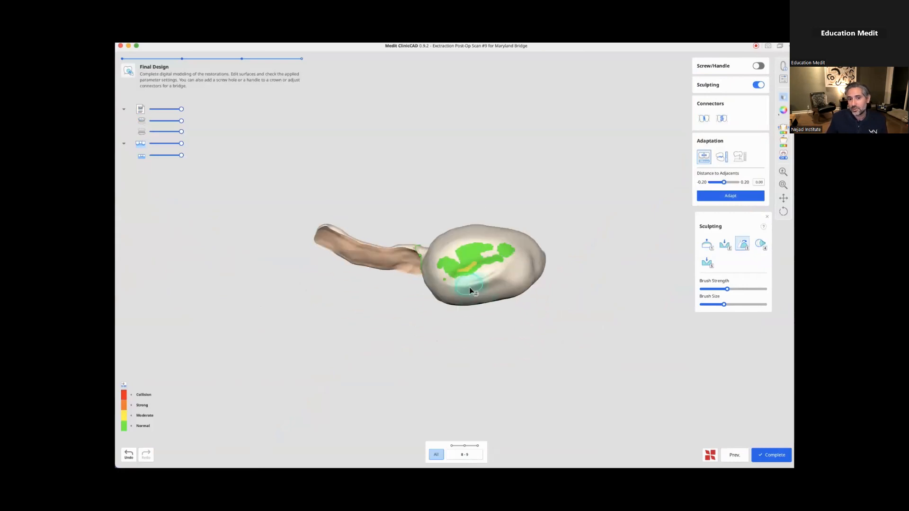
key(4)
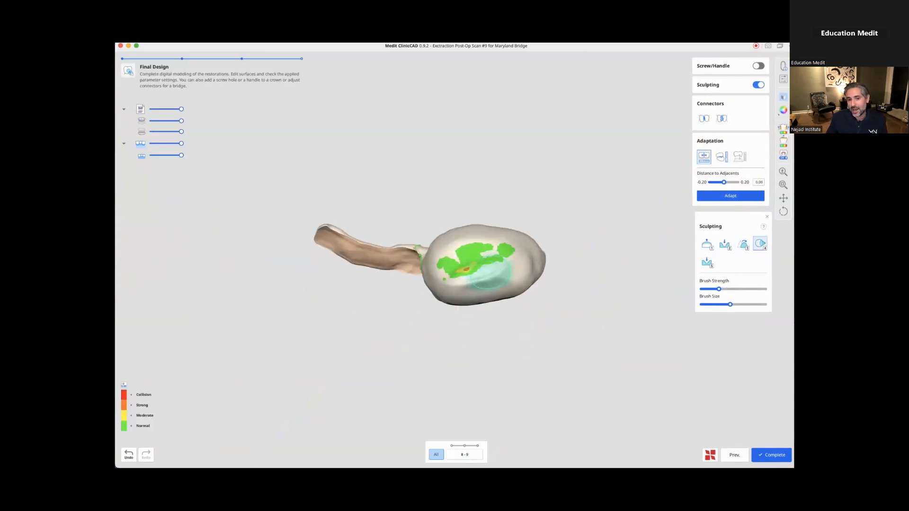
key(3)
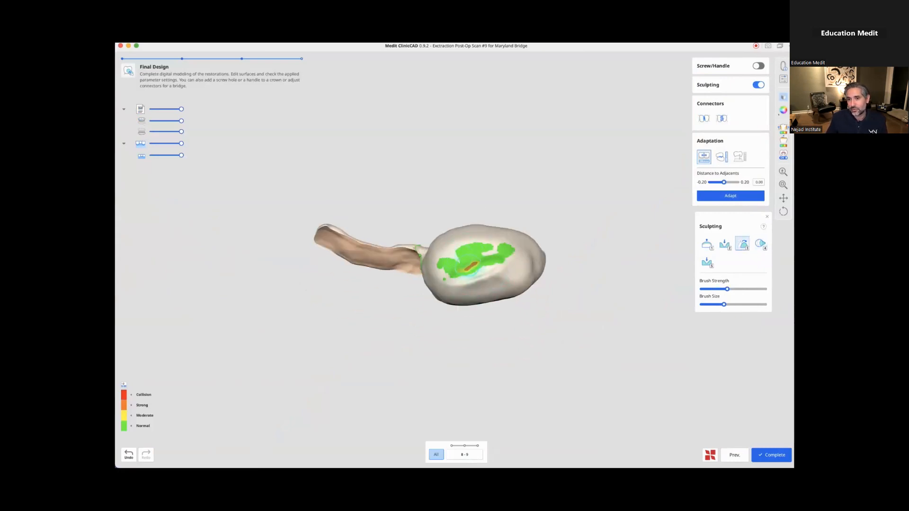
key(2)
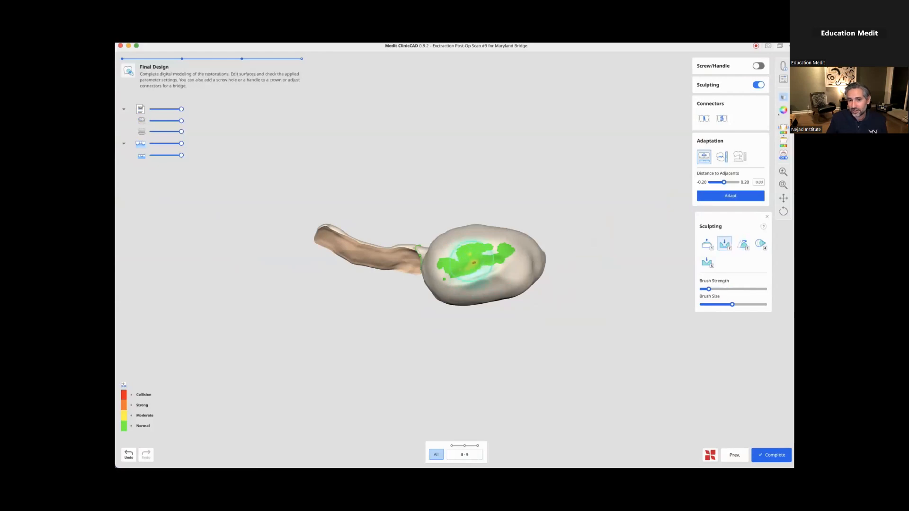
mouse_move(503, 363)
right_down()
mouse_move(480, 334)
mouse_move(632, 326)
mouse_move(687, 299)
mouse_move(681, 286)
right_up()
right_drag(399, 183, 491, 225)
key(3)
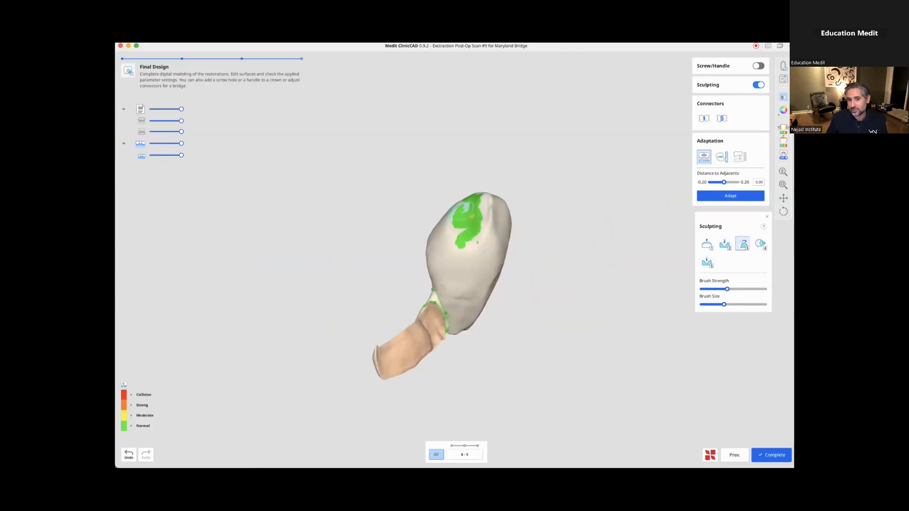
right_drag(483, 383, 470, 169)
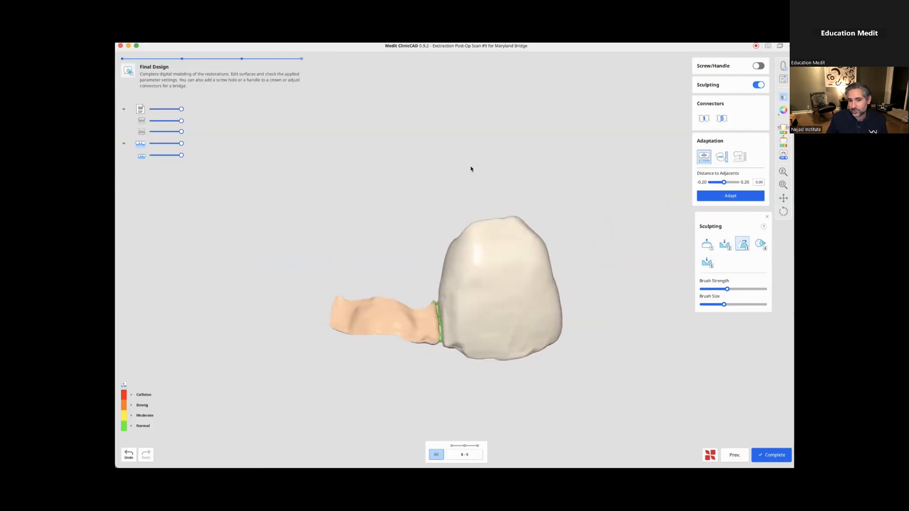
- Send the bridge to SprintRay for printing, confirm the device, and examine the supported bridge on the build platform
click(709, 456)
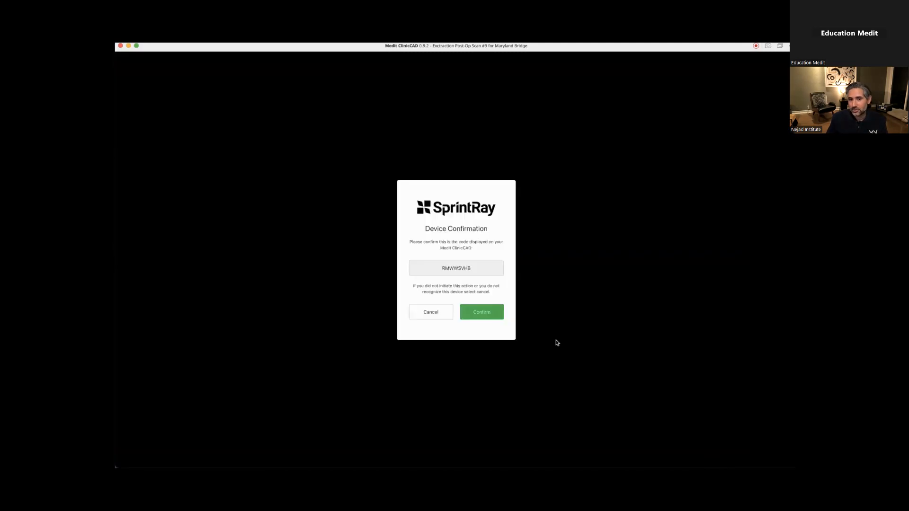
click(479, 314)
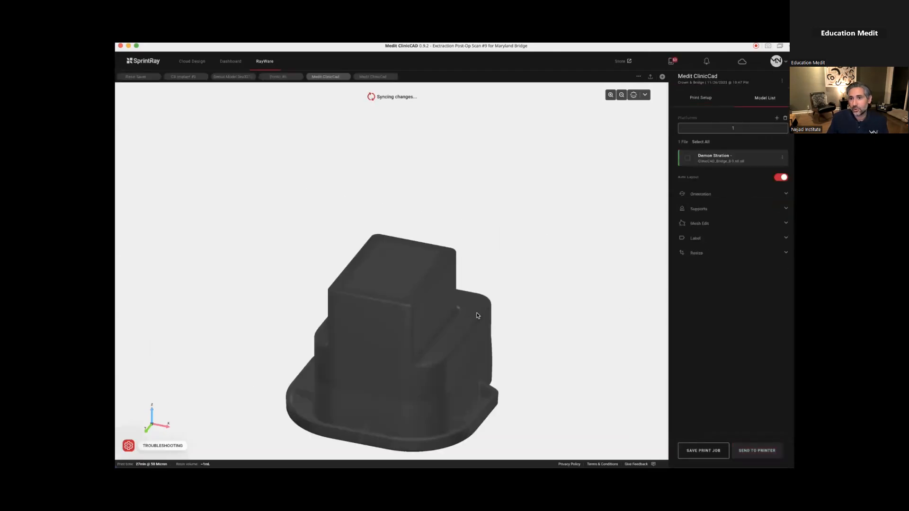
drag(416, 283, 336, 293)
scroll(337, 294, down, 3)
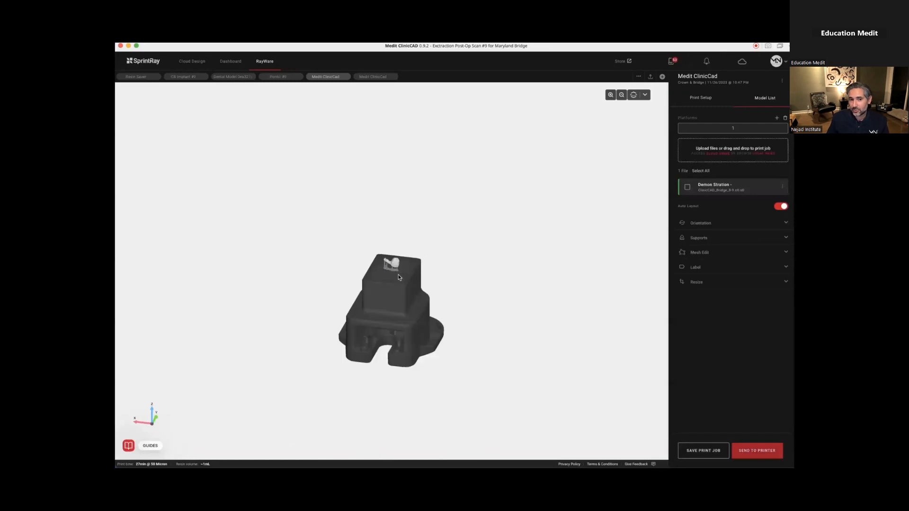
scroll(397, 295, up, 8)
mouse_move(396, 294)
mouse_down()
mouse_move(402, 251)
mouse_move(561, 284)
mouse_move(446, 320)
mouse_move(387, 296)
mouse_move(393, 306)
mouse_move(402, 300)
mouse_up()
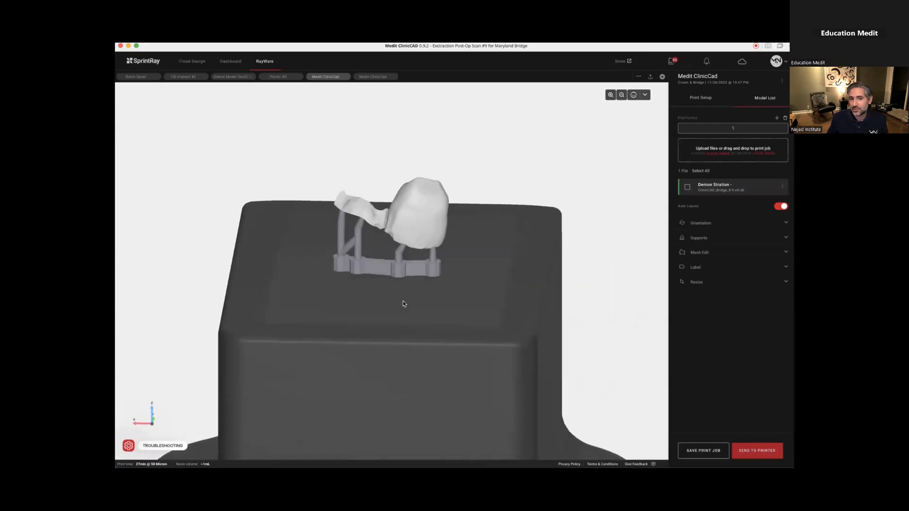